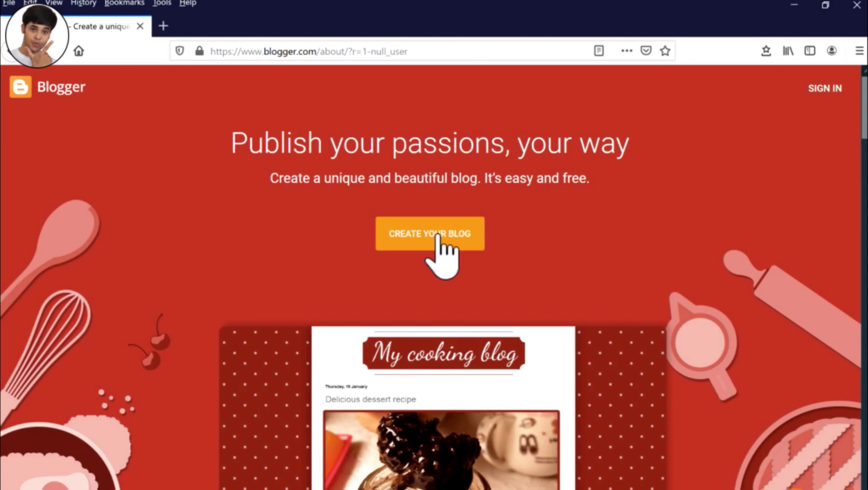
Step: Start creating a blog and sign in with the listed Google account by submitting the account password
{"action": "left_click", "coordinate": [438, 234]}
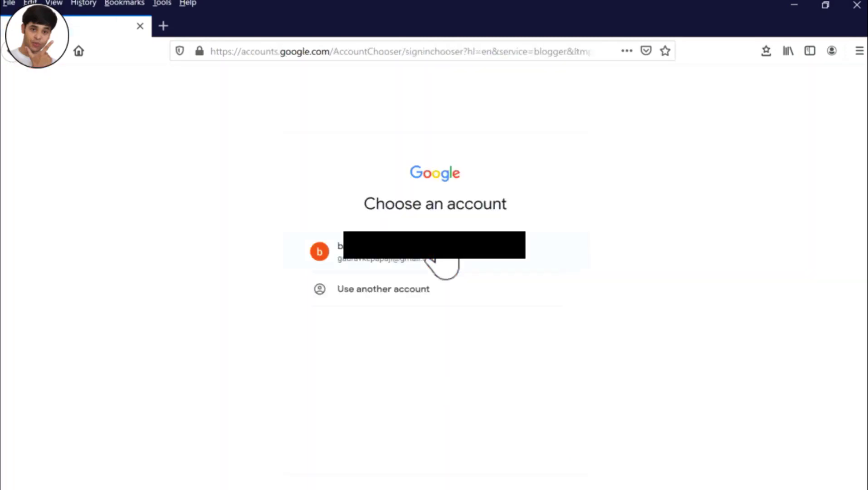
{"action": "left_click", "coordinate": [419, 260]}
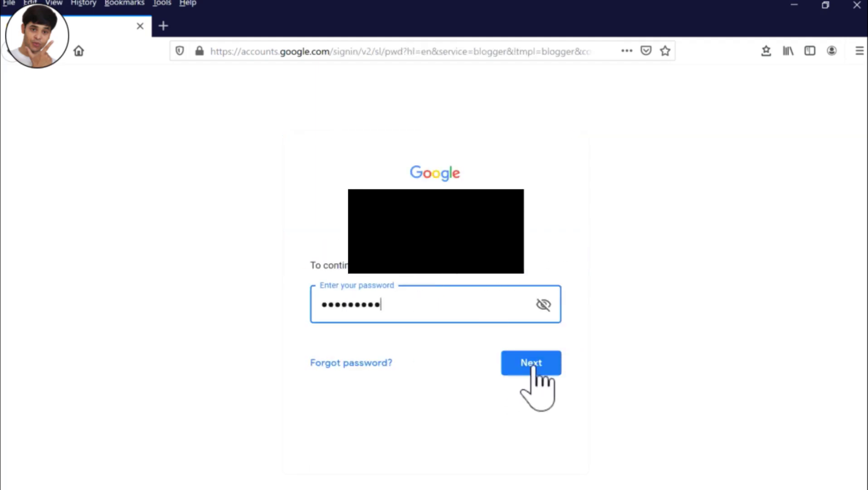
{"action": "left_click", "coordinate": [526, 370]}
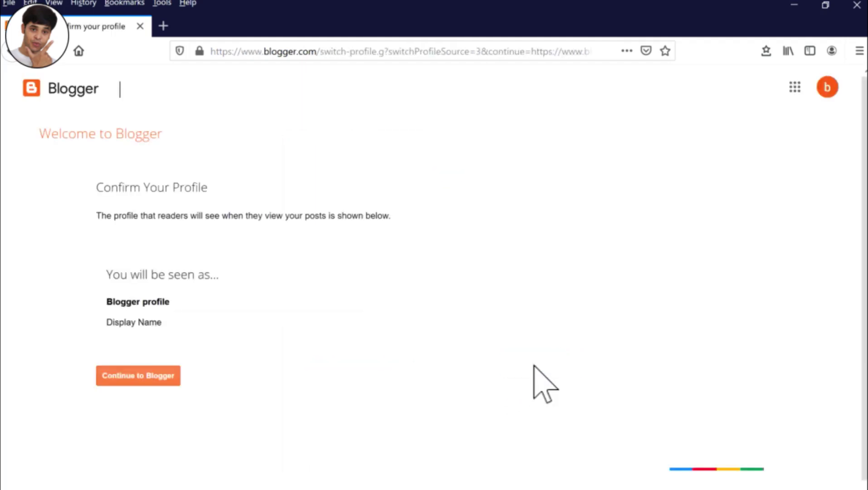
Step: Enter the blogger's full name as the profile display name and continue to Blogger
{"action": "left_click", "coordinate": [204, 320]}
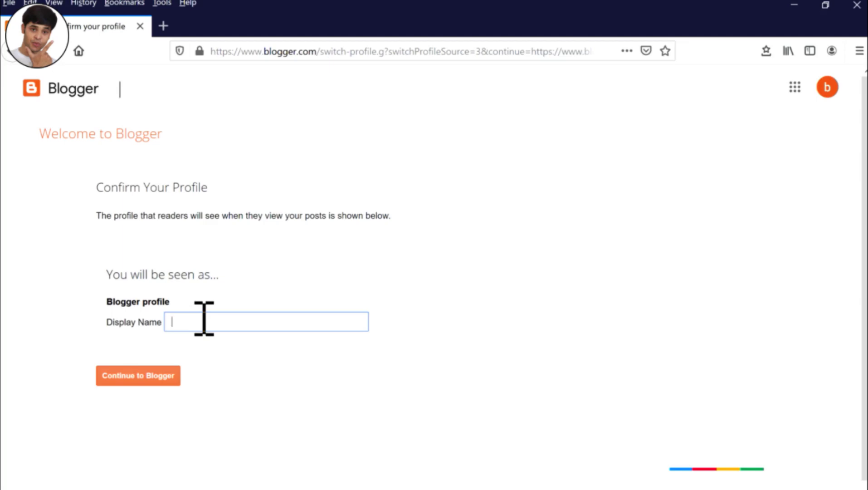
{"action": "type", "text": "Gaurav Kumar Gupta"}
{"action": "left_click", "coordinate": [132, 377]}
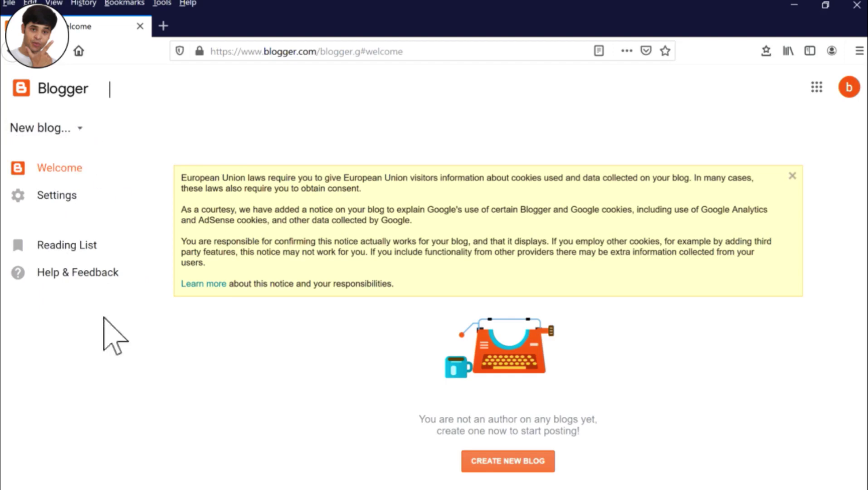
Step: Start a new blog titled TechGKG and try the address techgkg.blogspot.com
{"action": "left_click", "coordinate": [494, 467]}
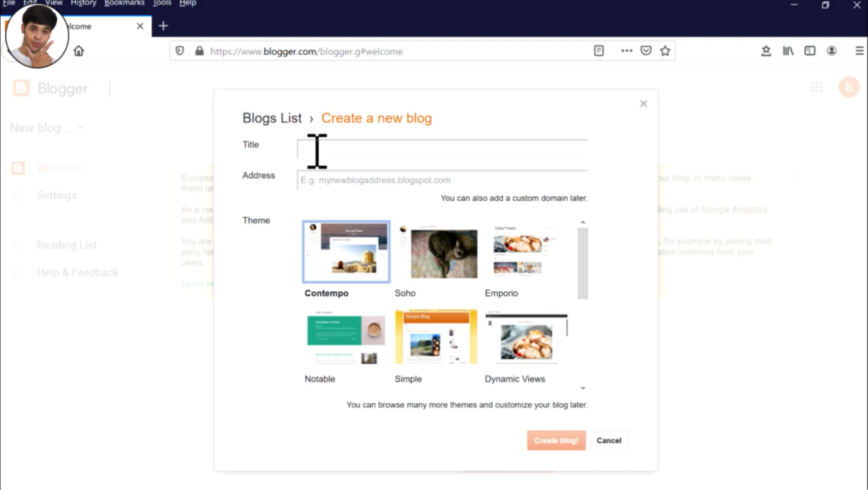
{"action": "type", "text": "TechGKG"}
{"action": "left_click", "coordinate": [329, 183]}
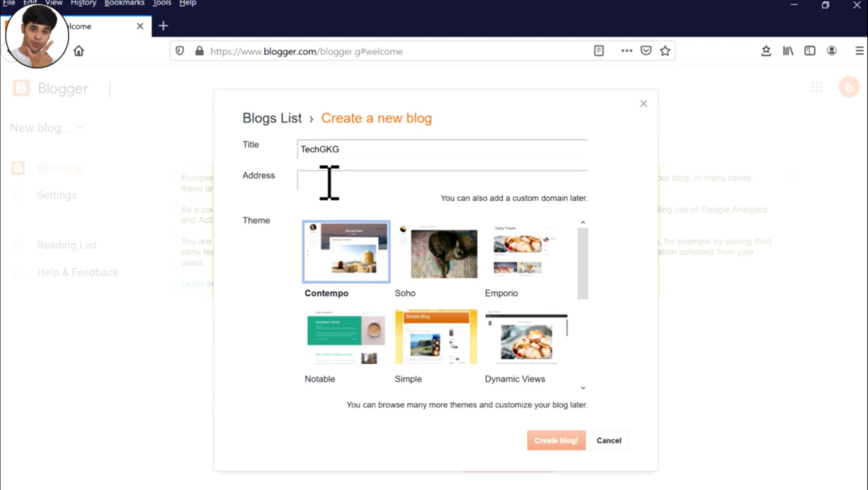
{"action": "type", "text": "techgkg.blogspot.com"}
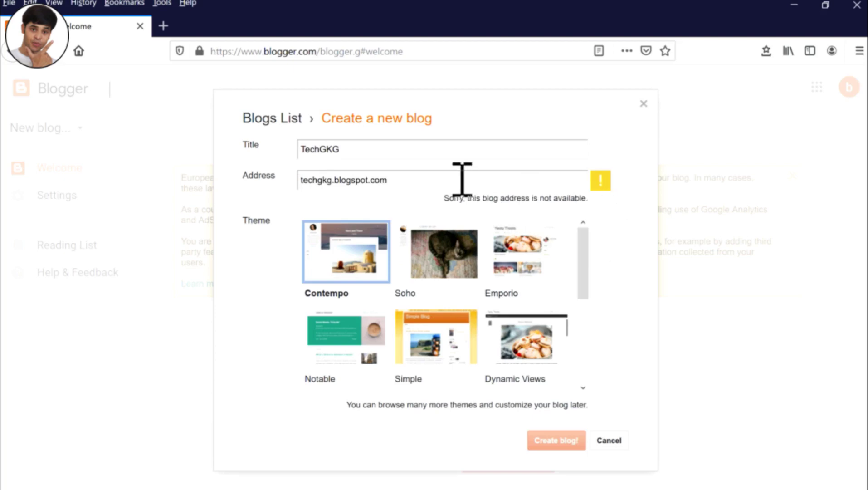
Step: Change the blog address to techgkg1.blogspot.com and create the blog with the Contempo theme
{"action": "left_click", "coordinate": [334, 186]}
{"action": "type", "text": "1"}
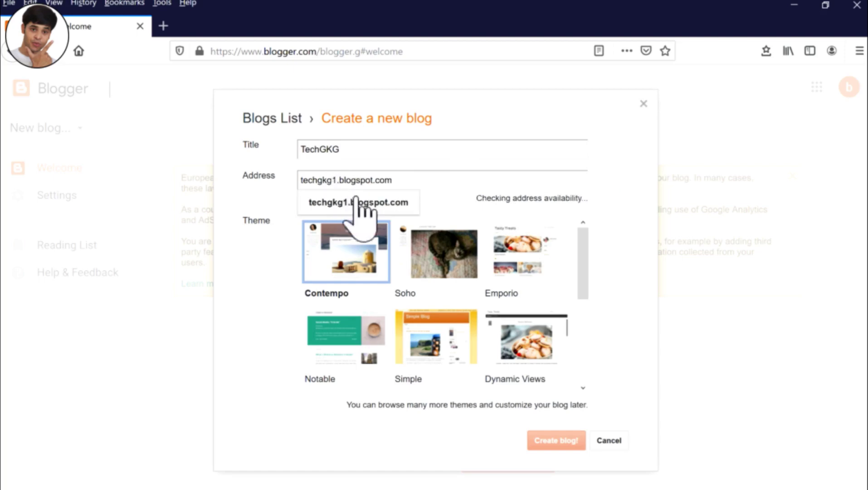
{"action": "left_click", "coordinate": [358, 204]}
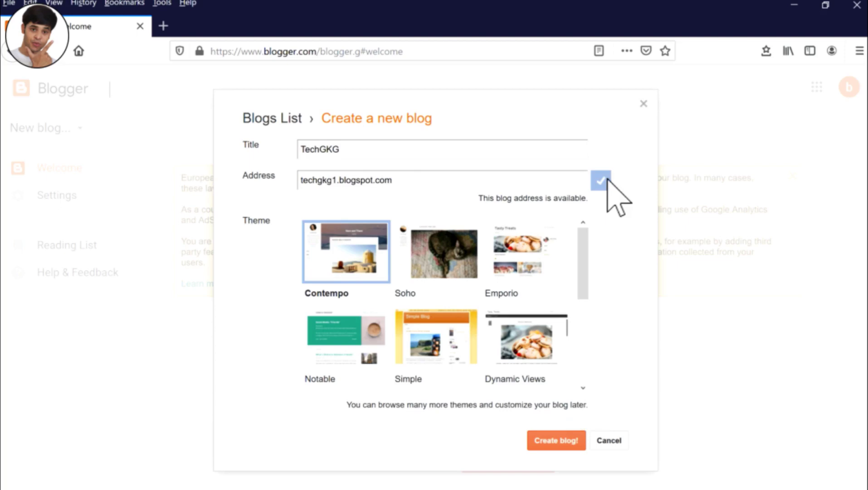
{"action": "left_click", "coordinate": [563, 441]}
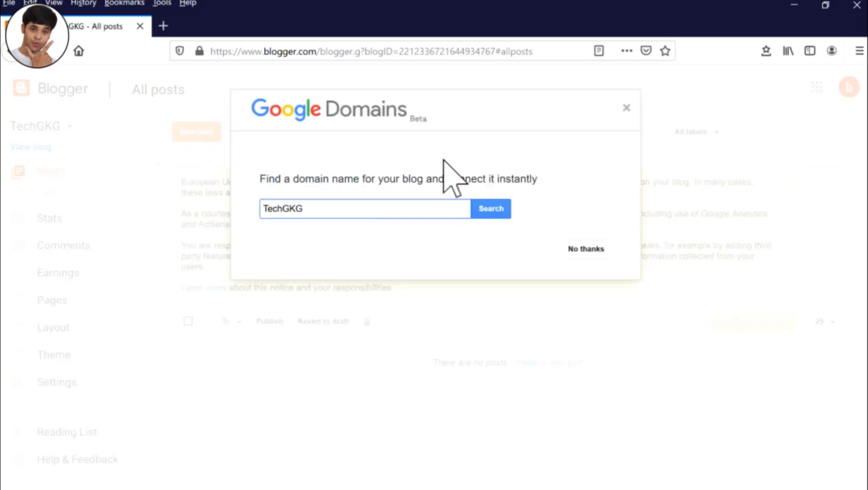
Step: Search Google Domains for TechGKG, look through the domain offers and close the offer without buying
{"action": "left_click", "coordinate": [500, 212]}
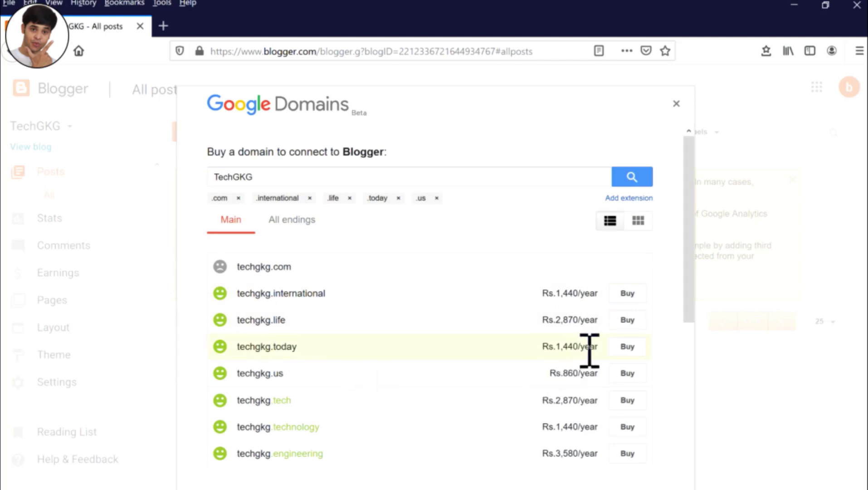
{"action": "left_click_drag", "start_coordinate": [689, 314], "coordinate": [665, 268]}
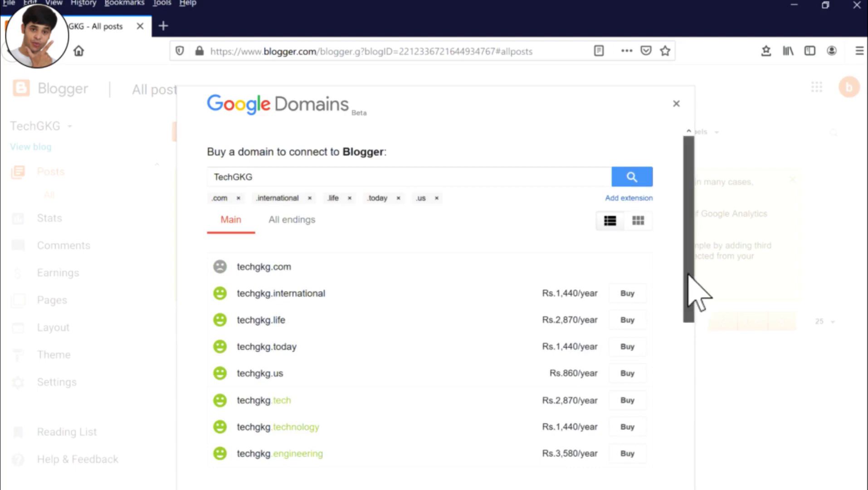
{"action": "left_click_drag", "start_coordinate": [689, 288], "coordinate": [686, 266]}
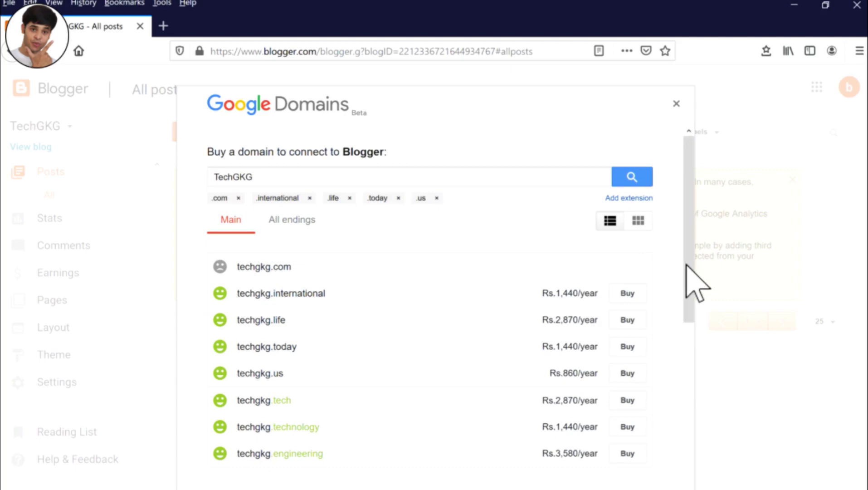
{"action": "left_click_drag", "start_coordinate": [686, 265], "coordinate": [687, 237]}
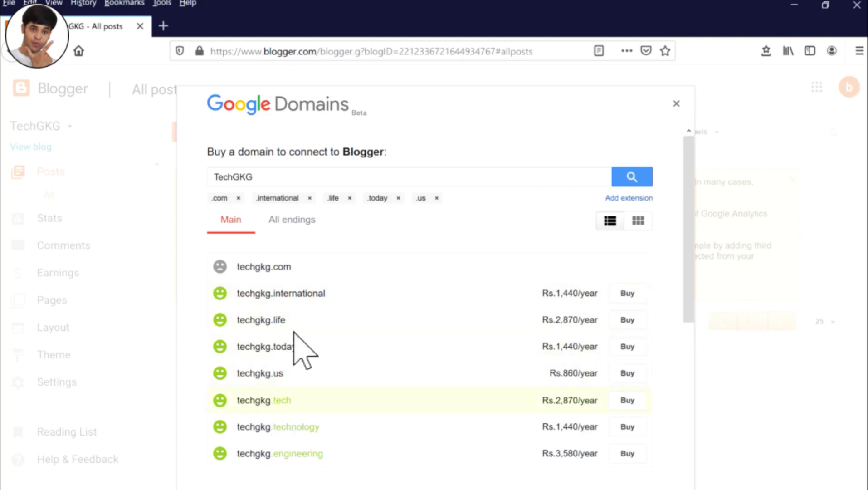
{"action": "left_click", "coordinate": [676, 104]}
Step: Select the TechGKG blog, open its public page in a new browser tab and check its sidebar menu
{"action": "left_click", "coordinate": [59, 125]}
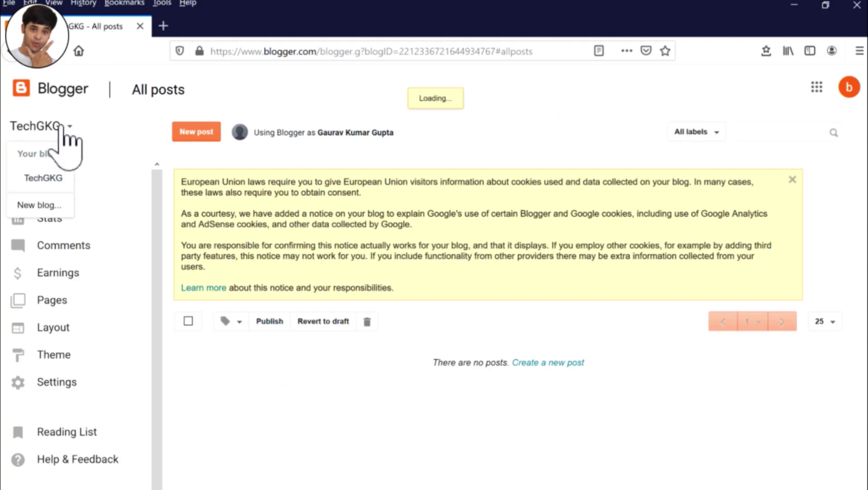
{"action": "left_click", "coordinate": [35, 181]}
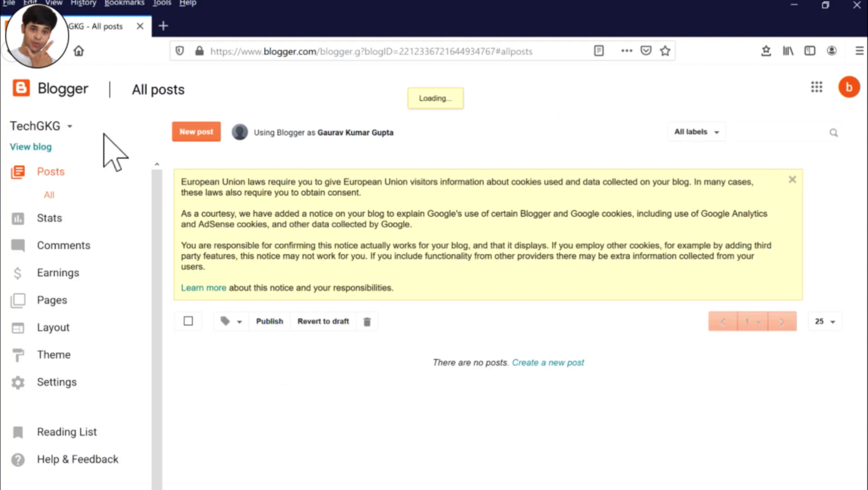
{"action": "right_click", "coordinate": [27, 146]}
{"action": "left_click", "coordinate": [68, 154]}
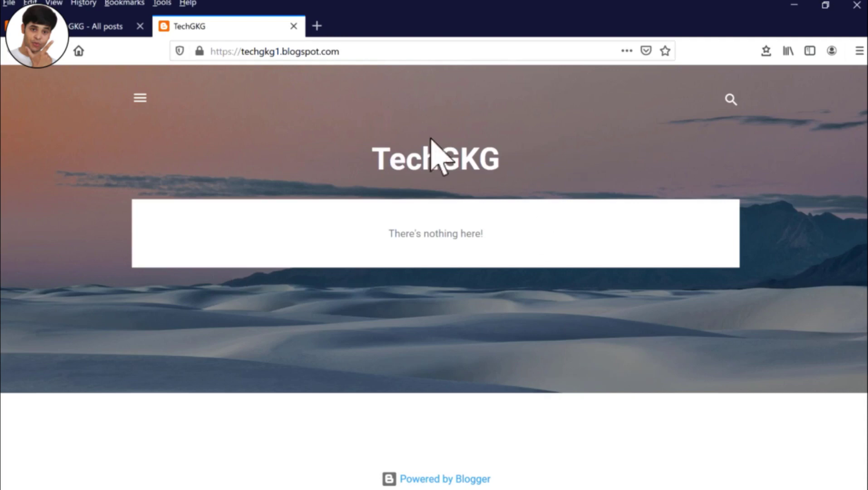
{"action": "left_click", "coordinate": [138, 100]}
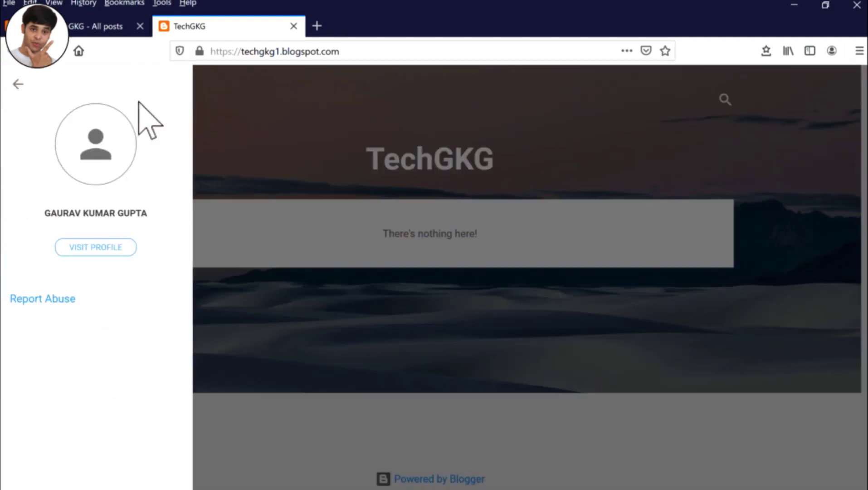
{"action": "left_click", "coordinate": [229, 108]}
Step: Return to the blog dashboard, open the Basic settings and dismiss the European Union cookie notice
{"action": "left_click", "coordinate": [77, 32]}
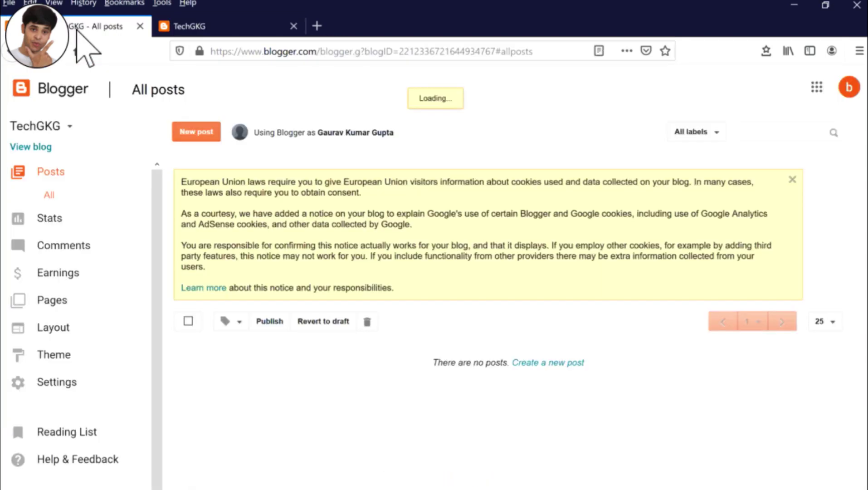
{"action": "scroll", "coordinate": [157, 276], "scroll_direction": "down", "scroll_amount": 1}
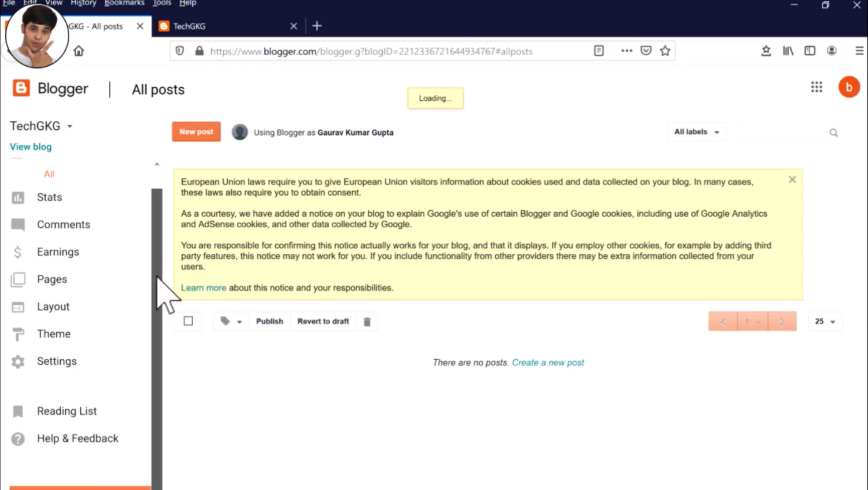
{"action": "left_click", "coordinate": [77, 363]}
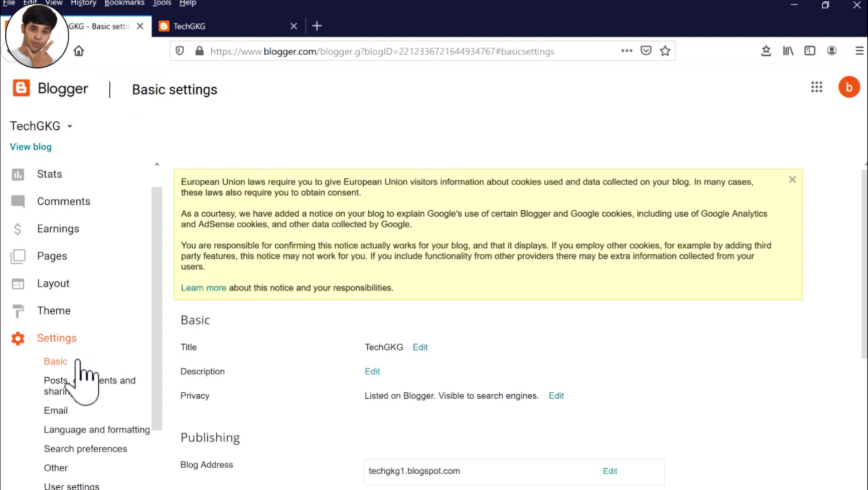
{"action": "scroll", "coordinate": [847, 213], "scroll_direction": "down", "scroll_amount": 1}
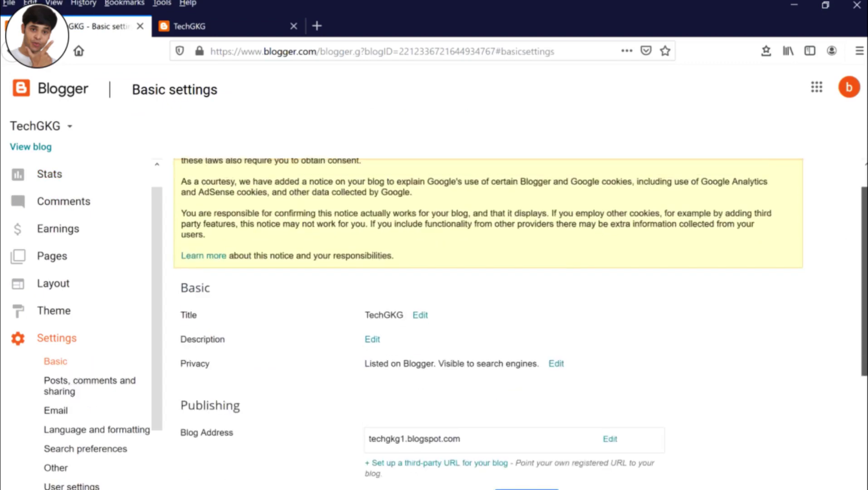
{"action": "scroll", "coordinate": [846, 213], "scroll_direction": "up", "scroll_amount": 1}
{"action": "left_click", "coordinate": [792, 180]}
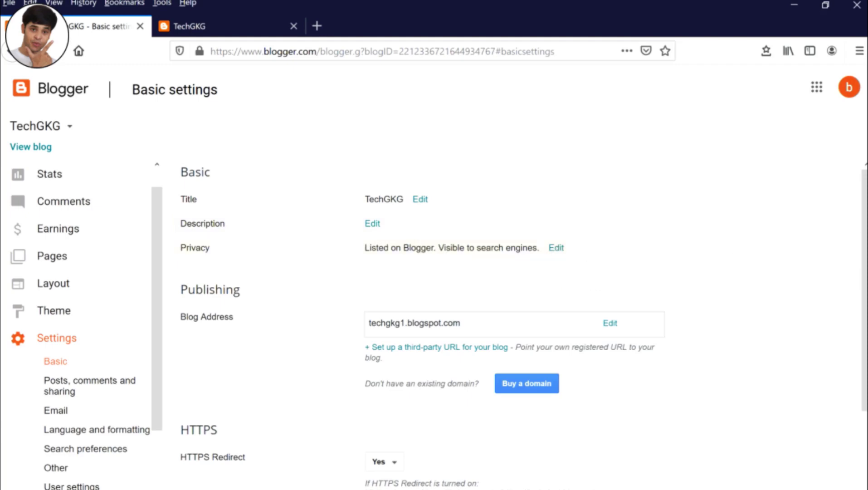
Step: Review the blog address, HTTPS and permissions in the Basic settings, and look at the Posts, comments and sharing settings
{"action": "scroll", "coordinate": [312, 271], "scroll_direction": "down", "scroll_amount": 2}
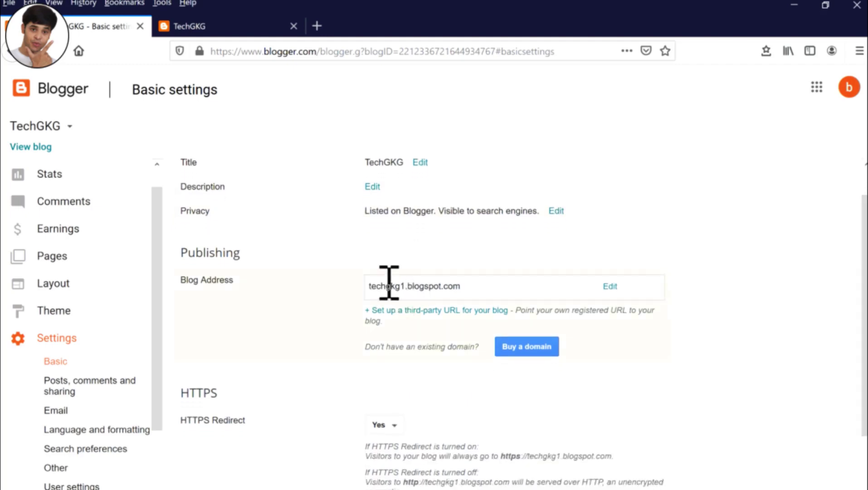
{"action": "left_click_drag", "start_coordinate": [369, 286], "coordinate": [474, 287]}
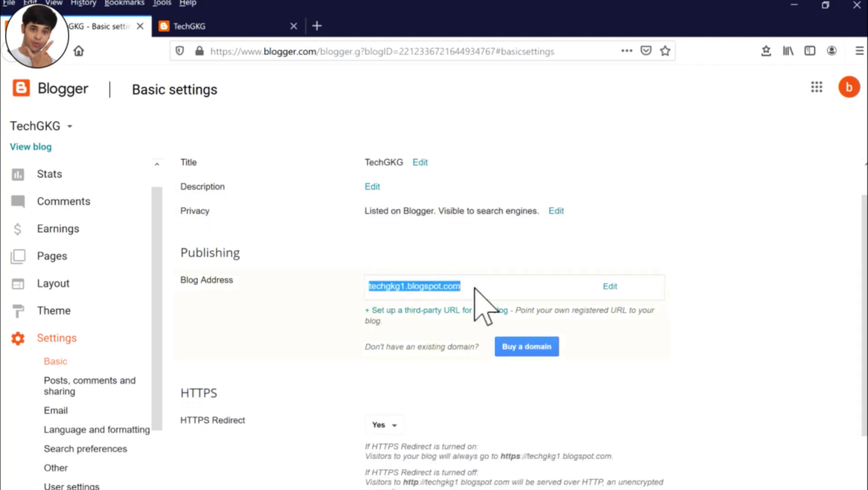
{"action": "left_click", "coordinate": [474, 287]}
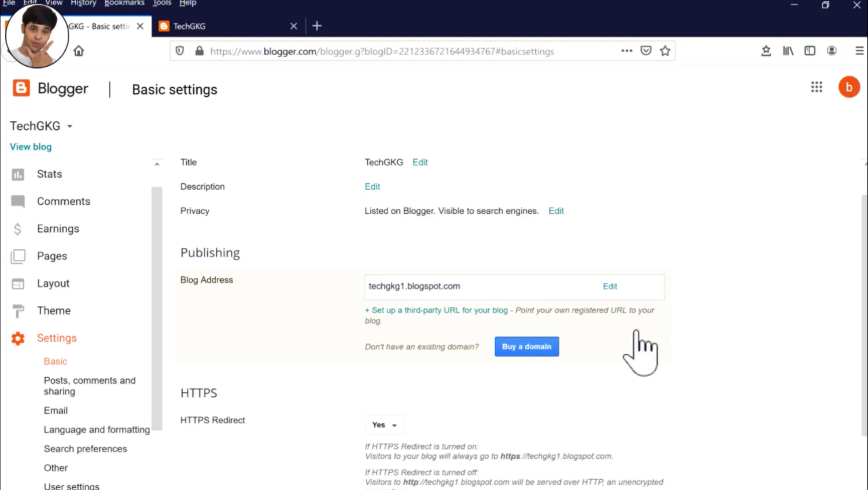
{"action": "scroll", "coordinate": [640, 349], "scroll_direction": "down", "scroll_amount": 3}
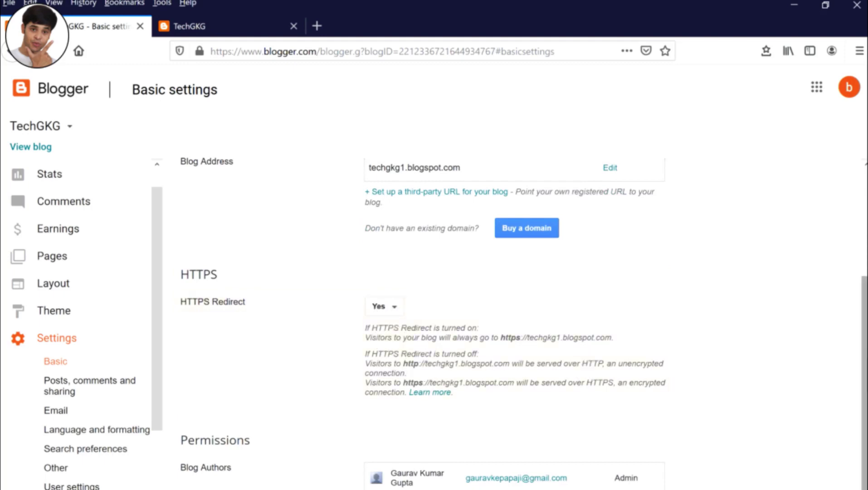
{"action": "scroll", "coordinate": [576, 345], "scroll_direction": "down", "scroll_amount": 1}
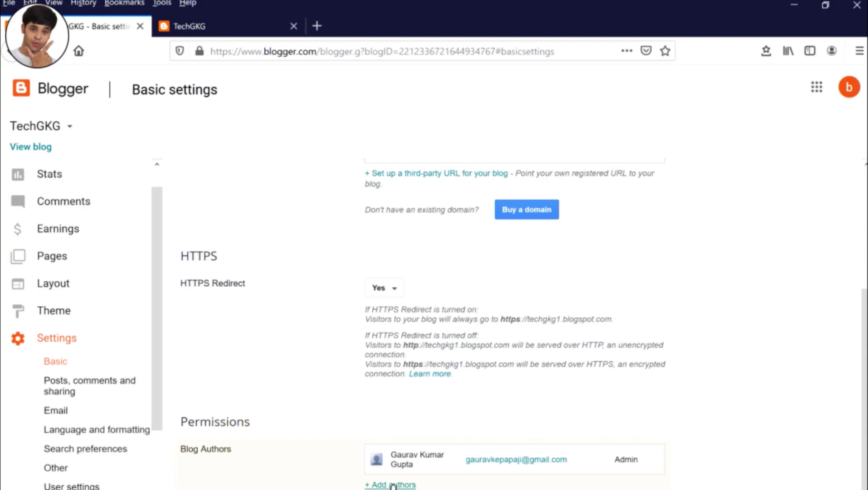
{"action": "left_click", "coordinate": [93, 395]}
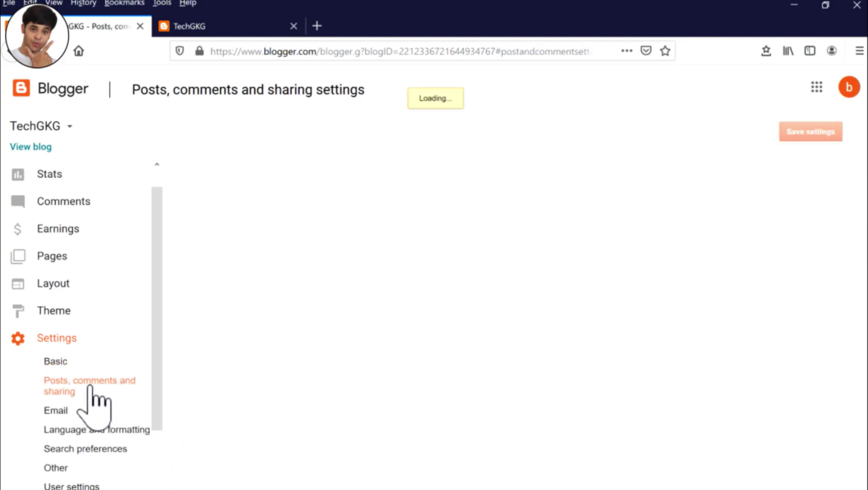
{"action": "scroll", "coordinate": [158, 193], "scroll_direction": "up", "scroll_amount": 1}
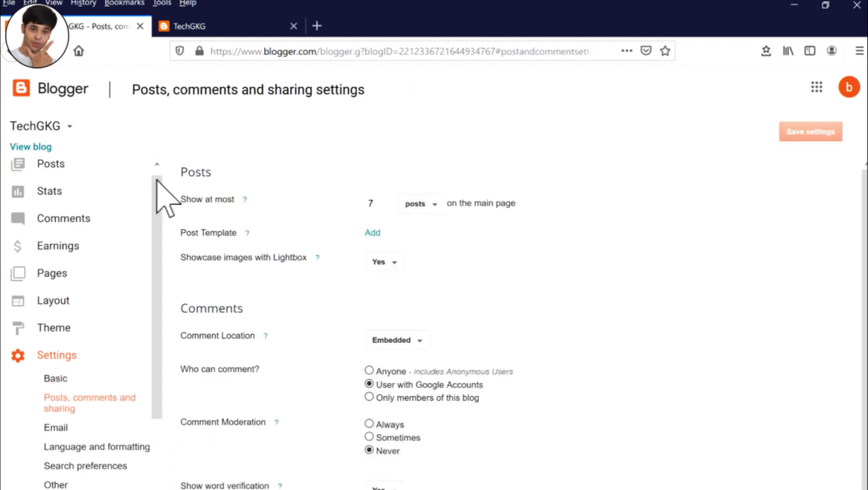
Step: Browse the available themes on the Theme page and return to the TechGKG blog's public page
{"action": "left_click", "coordinate": [57, 338]}
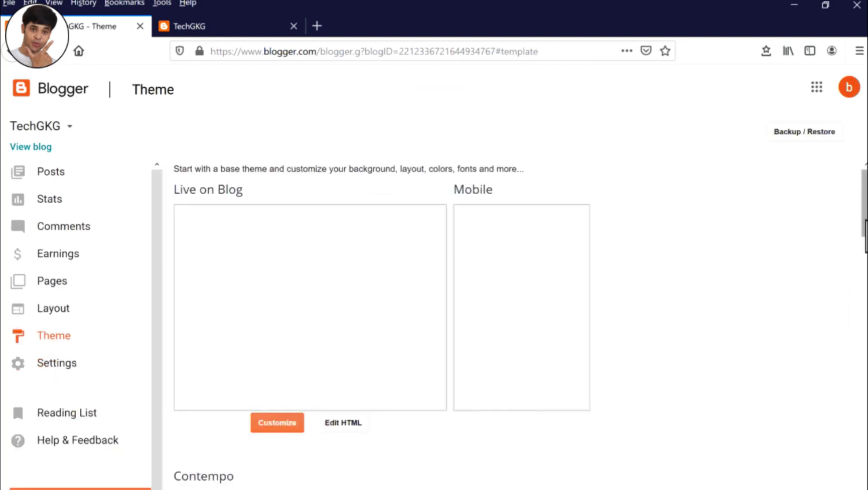
{"action": "scroll", "coordinate": [381, 281], "scroll_direction": "down", "scroll_amount": 2}
{"action": "scroll", "coordinate": [521, 323], "scroll_direction": "down", "scroll_amount": 6}
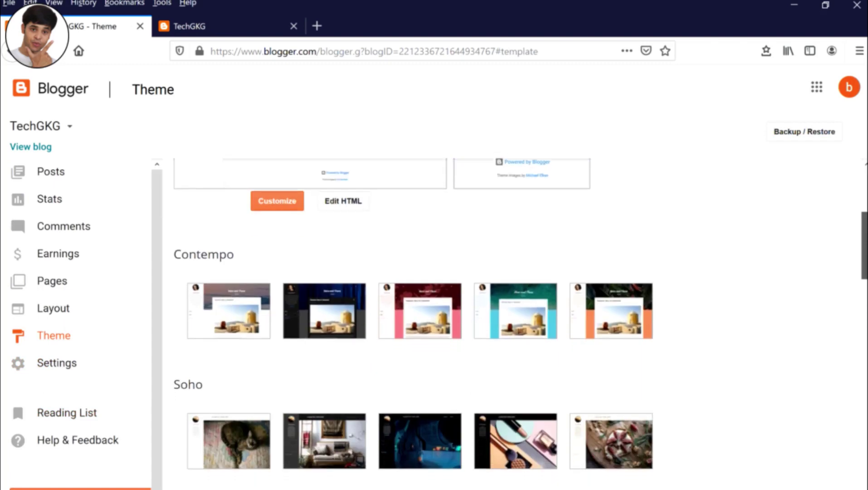
{"action": "scroll", "coordinate": [521, 323], "scroll_direction": "down", "scroll_amount": 6}
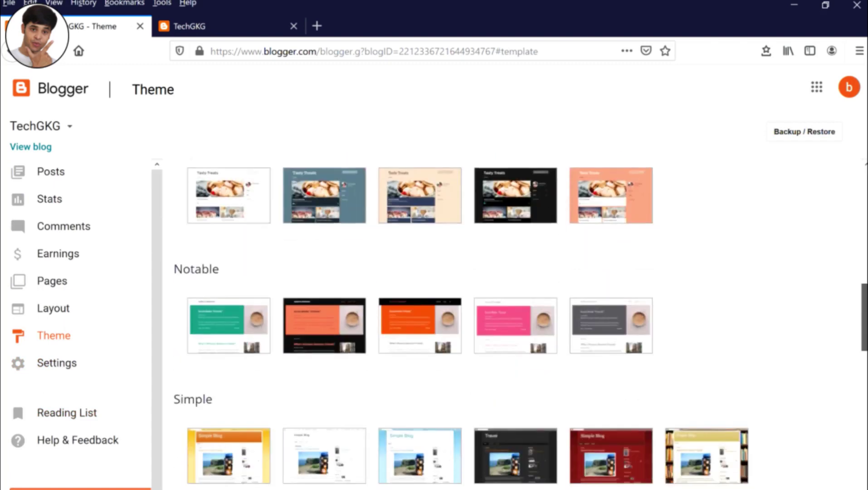
{"action": "left_click", "coordinate": [222, 26]}
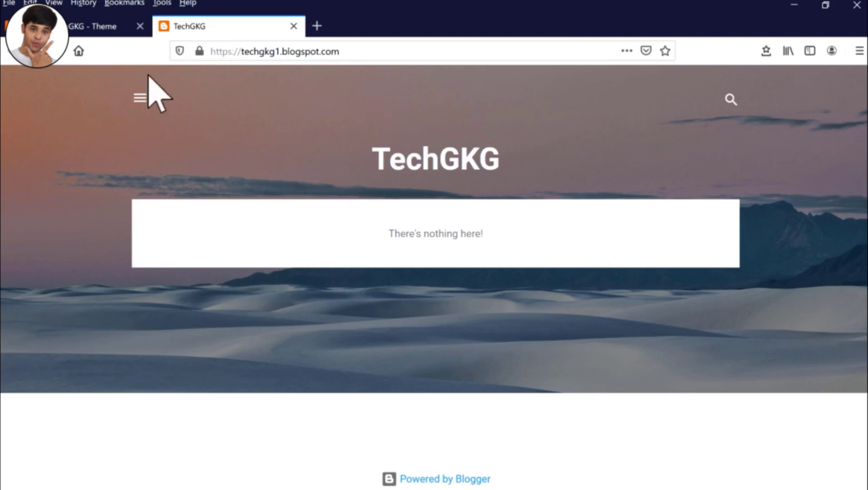
Step: Apply the orange Awesome Inc. theme to the blog and reload the public page to check its look
{"action": "left_click", "coordinate": [68, 26]}
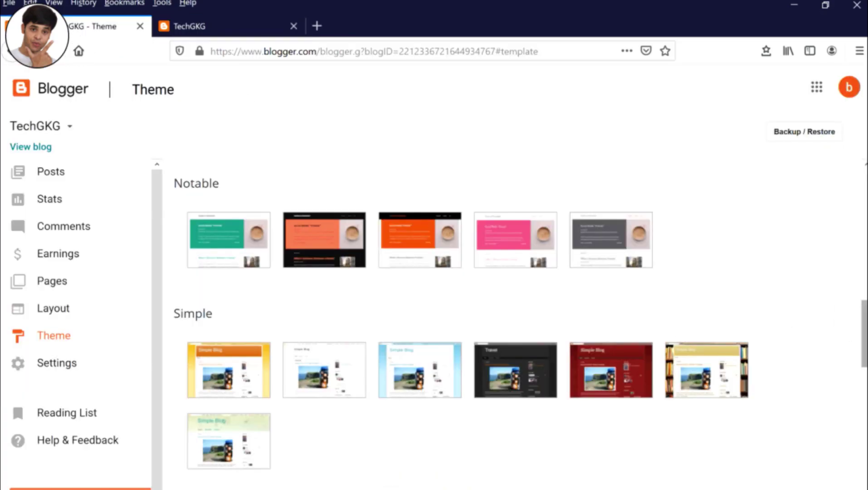
{"action": "left_click_drag", "start_coordinate": [865, 333], "coordinate": [865, 435]}
{"action": "mouse_move", "coordinate": [399, 376]}
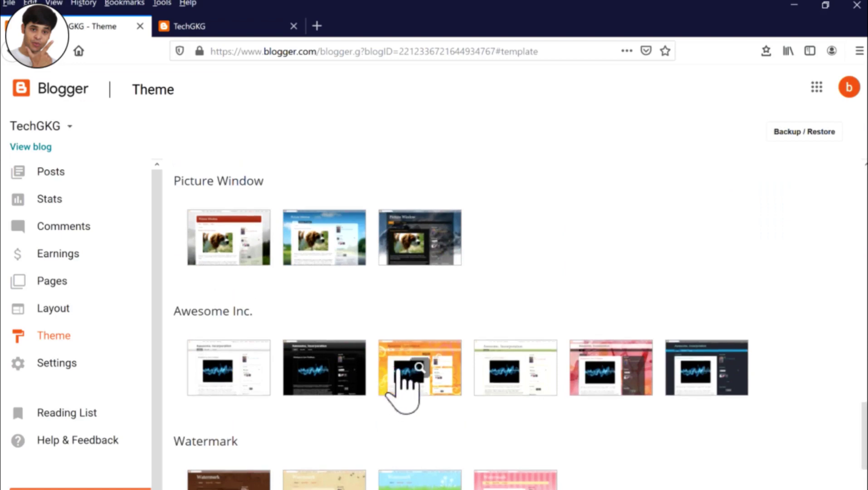
{"action": "left_click", "coordinate": [399, 372]}
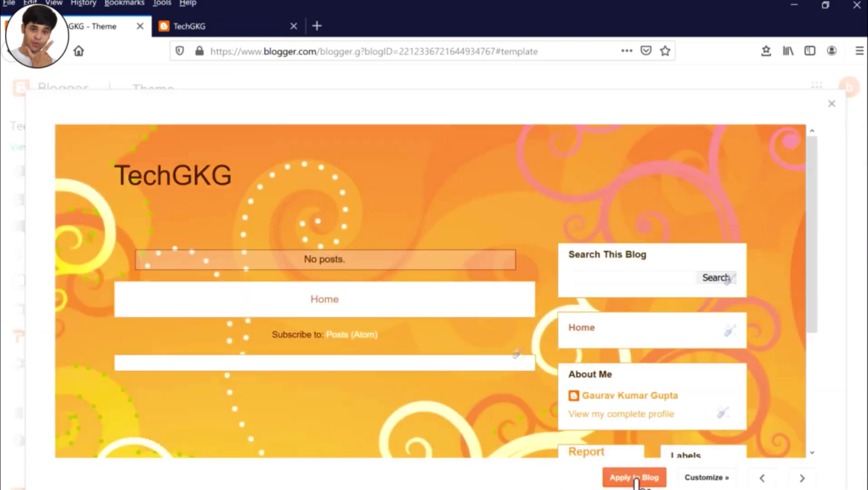
{"action": "left_click", "coordinate": [636, 479]}
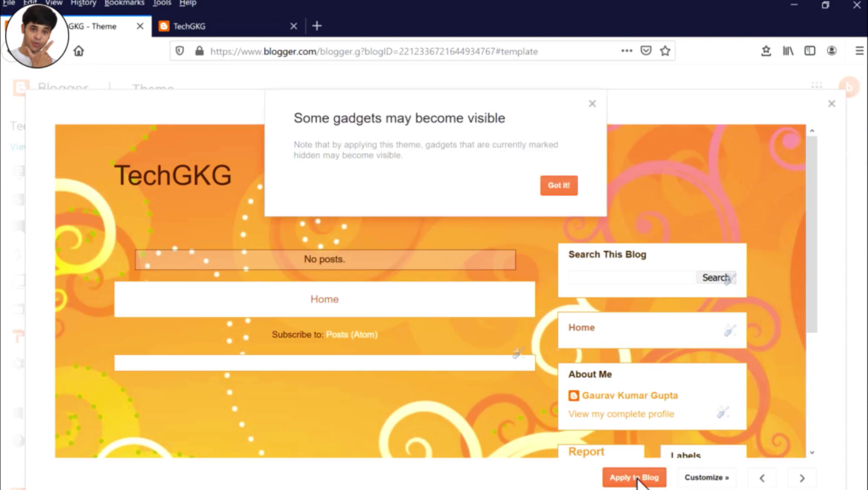
{"action": "left_click", "coordinate": [558, 186]}
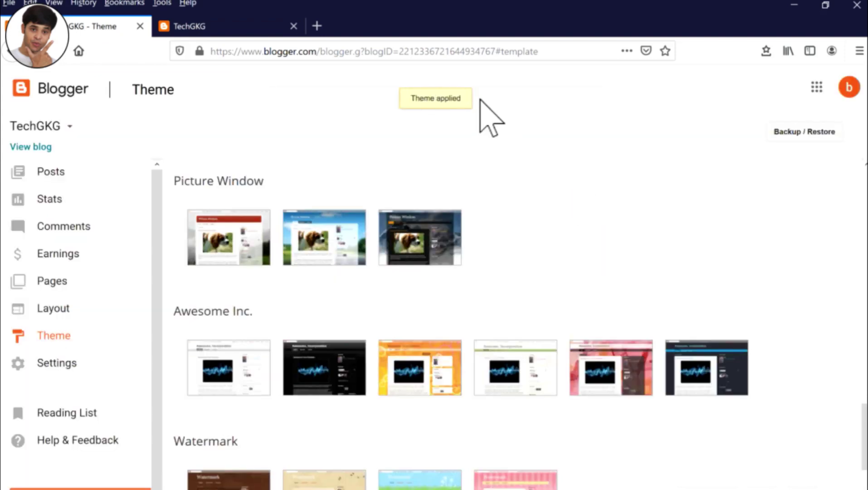
{"action": "left_click", "coordinate": [206, 28]}
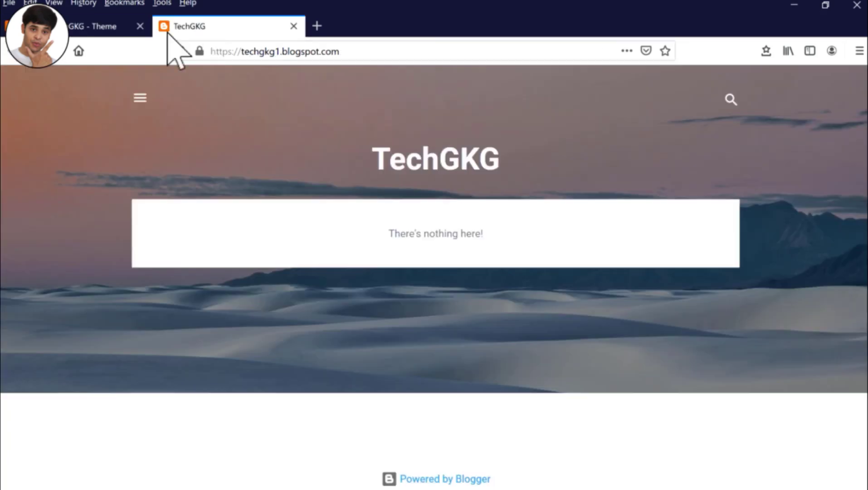
{"action": "left_click", "coordinate": [60, 52]}
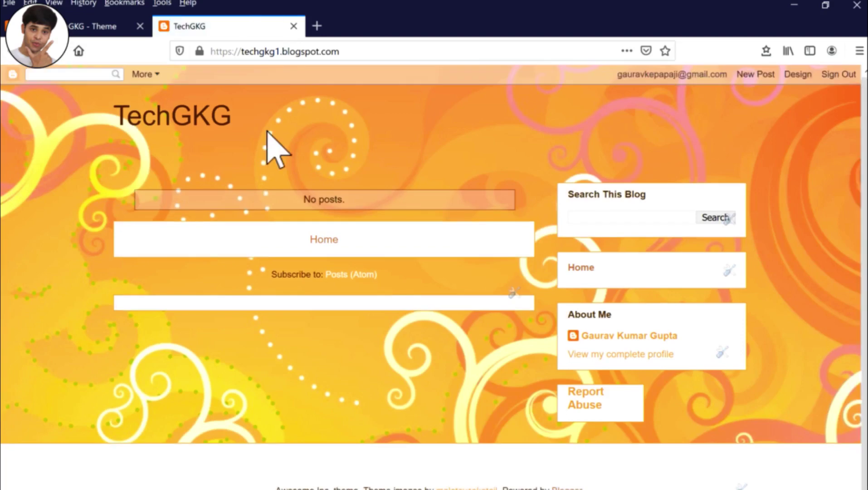
Step: Apply the dark blue Awesome Inc. theme to the blog and check it on the public page
{"action": "left_click", "coordinate": [70, 28]}
{"action": "mouse_move", "coordinate": [708, 366]}
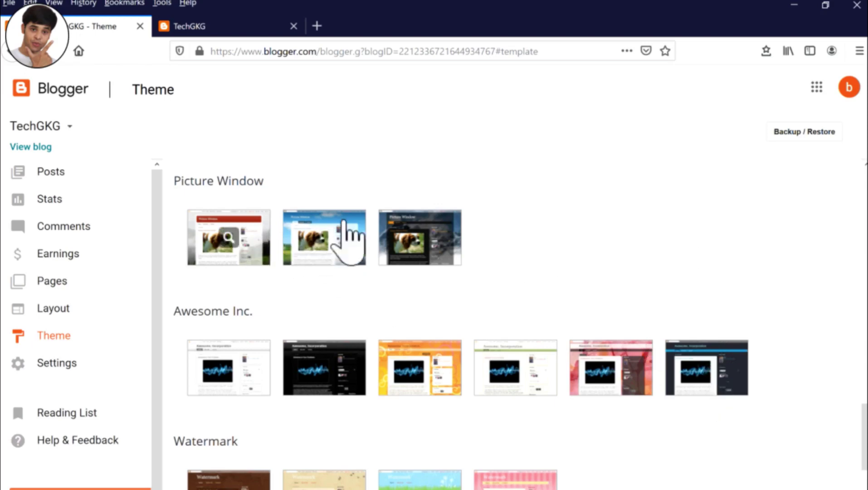
{"action": "left_click", "coordinate": [708, 366]}
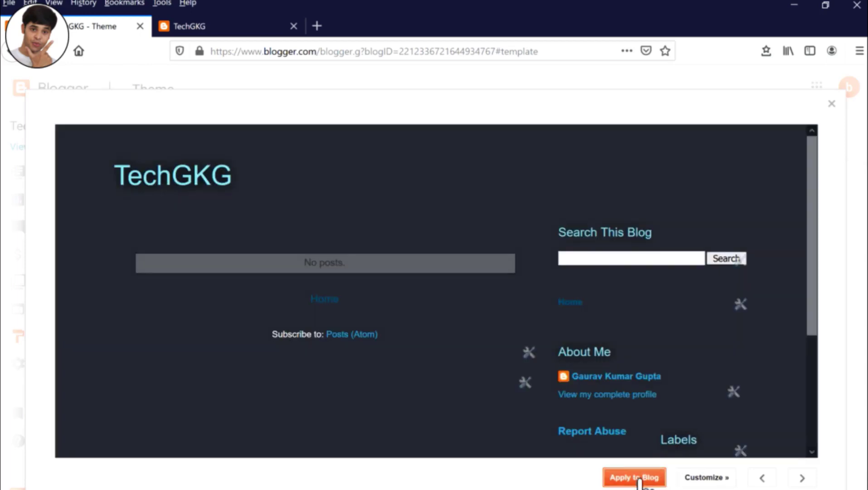
{"action": "left_click", "coordinate": [639, 476]}
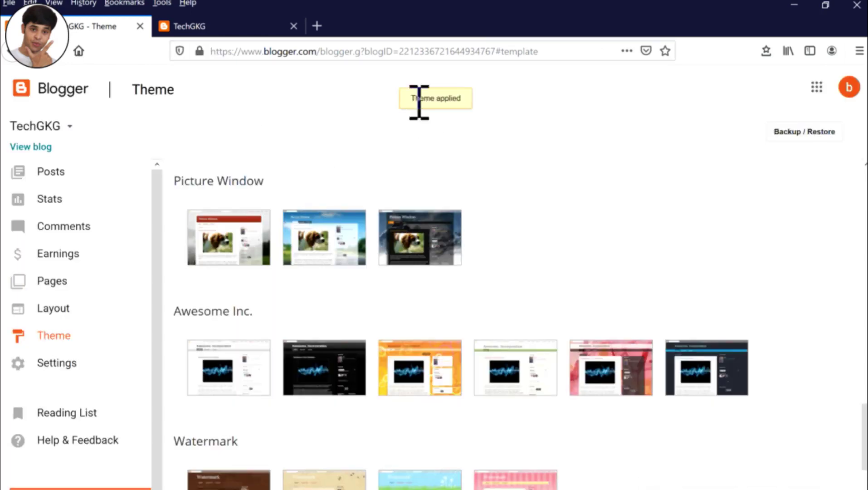
{"action": "left_click", "coordinate": [262, 28]}
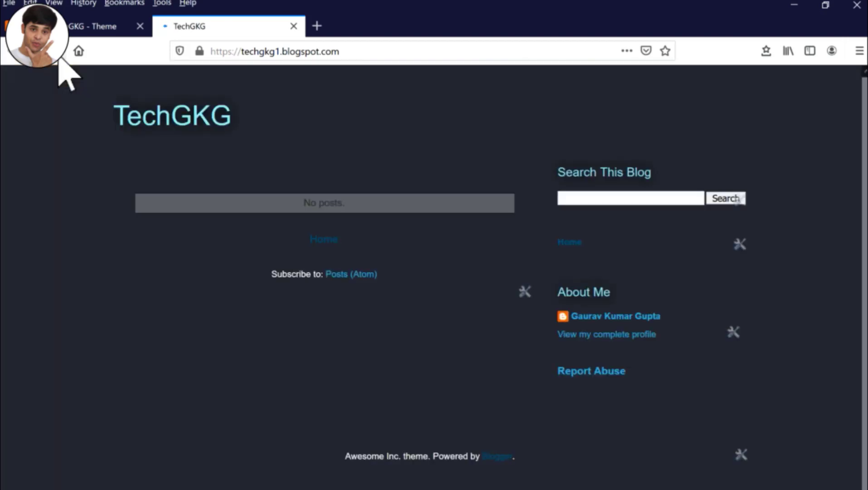
Step: Return to the dashboard, go to the blog's posts and start a new post
{"action": "left_click", "coordinate": [86, 27]}
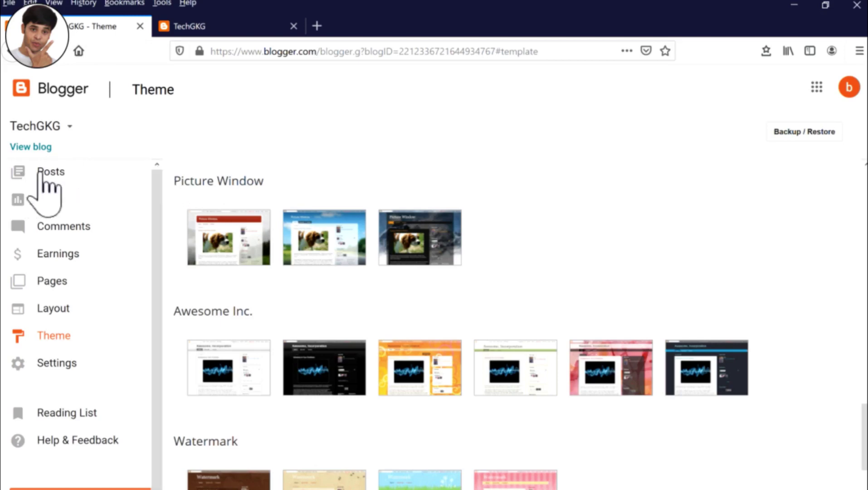
{"action": "left_click", "coordinate": [87, 175]}
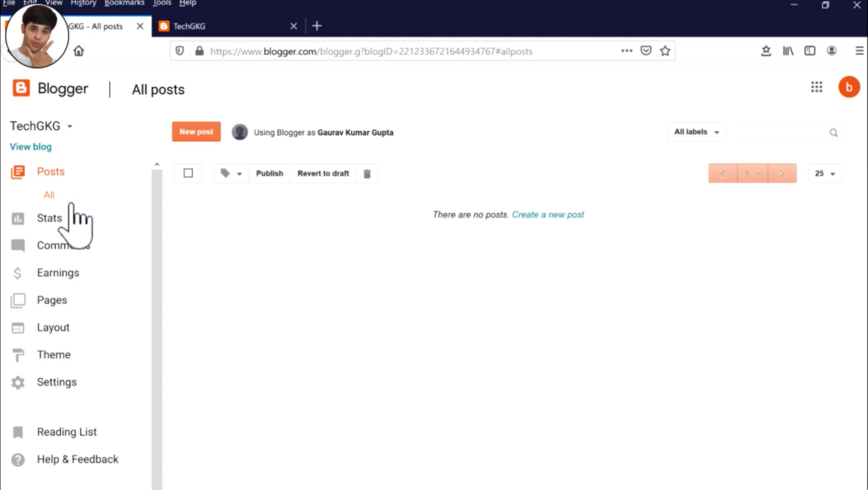
{"action": "left_click", "coordinate": [187, 132]}
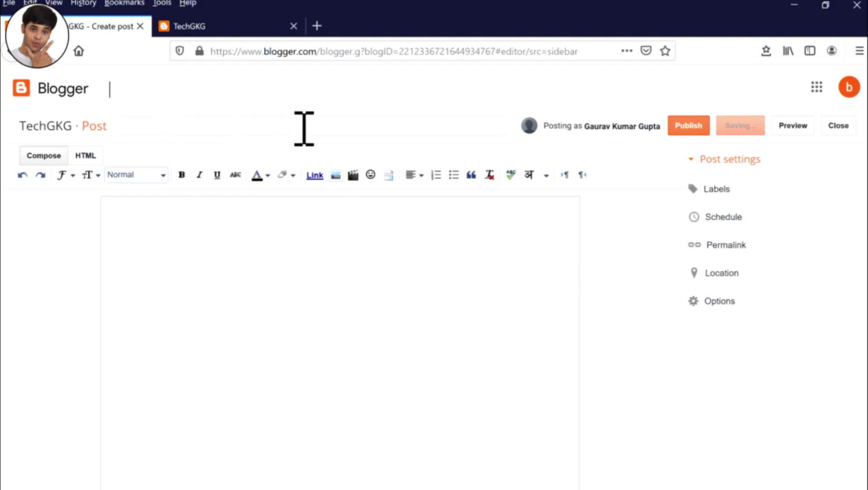
{"action": "left_click", "coordinate": [230, 346]}
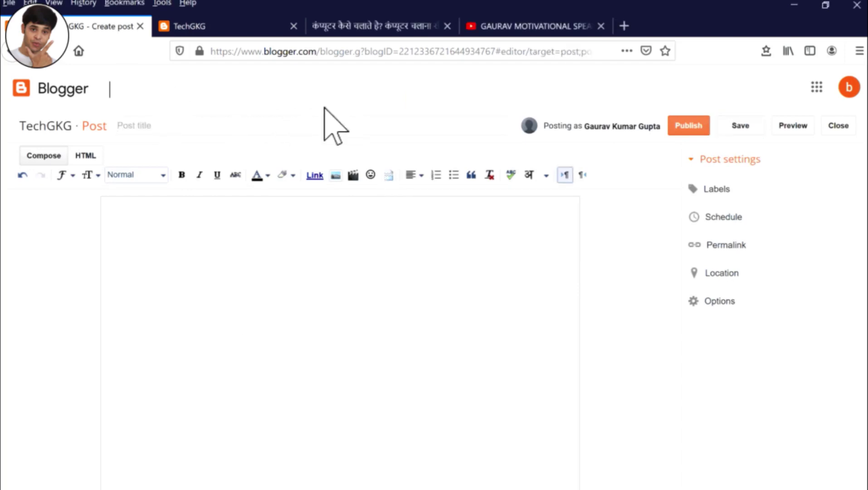
Step: Copy the headline "कंप्यूटर कैसे चलाते है? कंप्यूटर चलाना सीखें | laptop kaise chalate hai" from the Hindi Techy article into the post title
{"action": "left_click", "coordinate": [376, 25]}
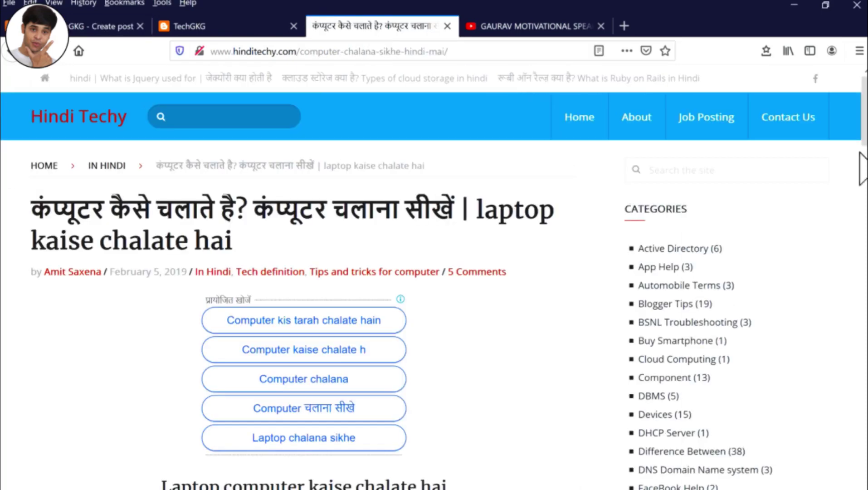
{"action": "left_click_drag", "start_coordinate": [28, 211], "coordinate": [254, 241]}
{"action": "key", "text": "ctrl+c"}
{"action": "left_click", "coordinate": [81, 26]}
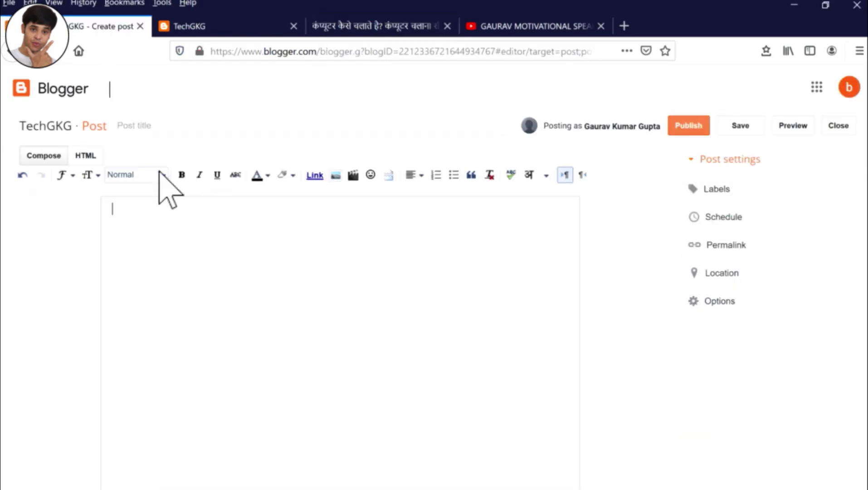
{"action": "left_click", "coordinate": [151, 125]}
{"action": "key", "text": "ctrl+v"}
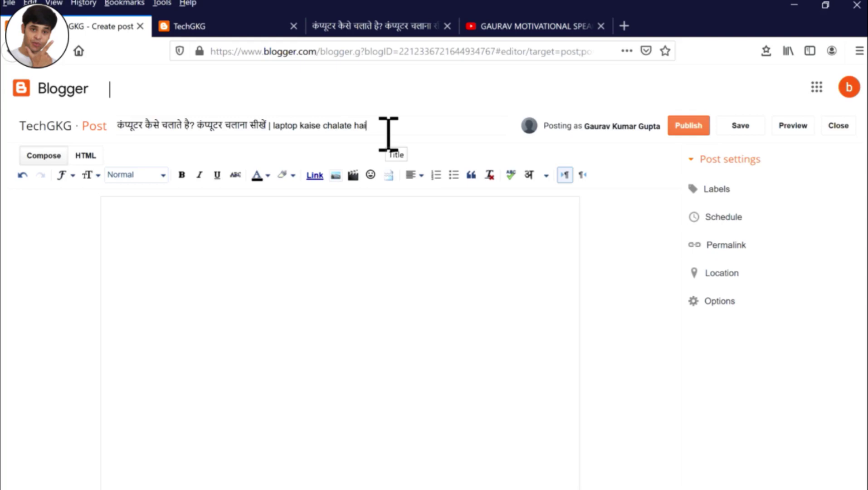
Step: Copy the article's opening paragraph "Computer chalana sikhe in hindi" into the post body and check its HTML source
{"action": "left_click", "coordinate": [358, 26]}
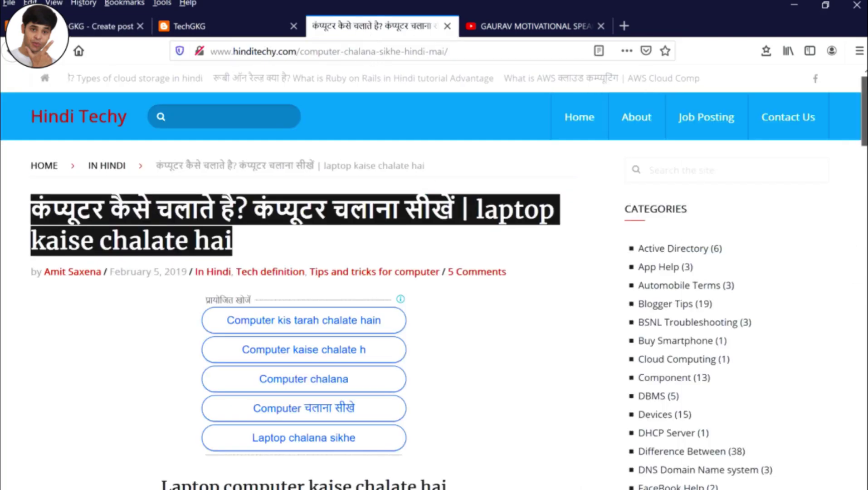
{"action": "scroll", "coordinate": [109, 283], "scroll_direction": "down", "scroll_amount": 5}
{"action": "left_click_drag", "start_coordinate": [31, 292], "coordinate": [533, 373]}
{"action": "key", "text": "ctrl+c"}
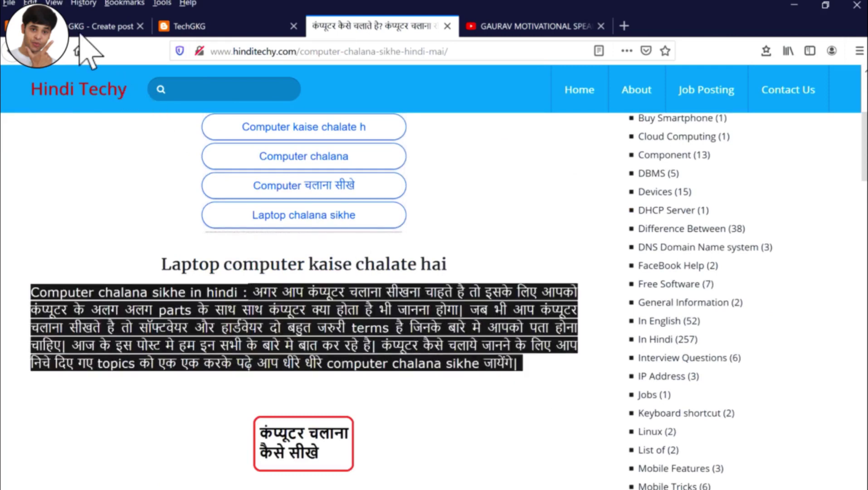
{"action": "left_click", "coordinate": [104, 26]}
{"action": "key", "text": "ctrl+v"}
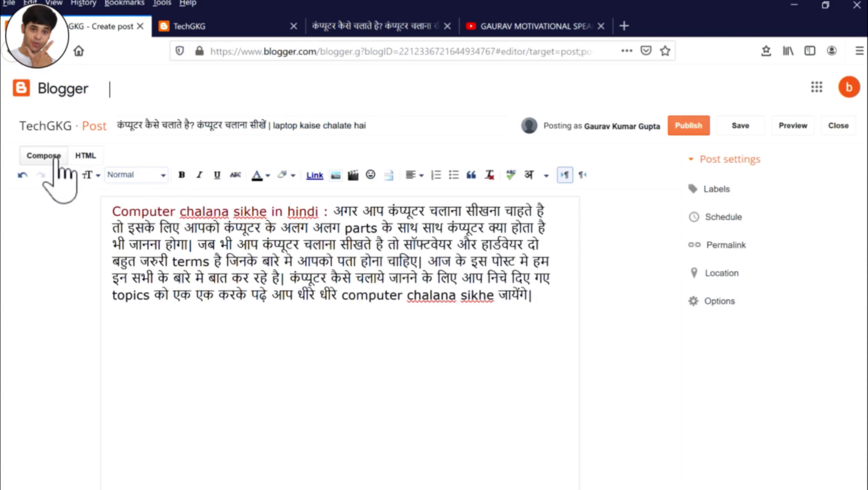
{"action": "left_click", "coordinate": [86, 157]}
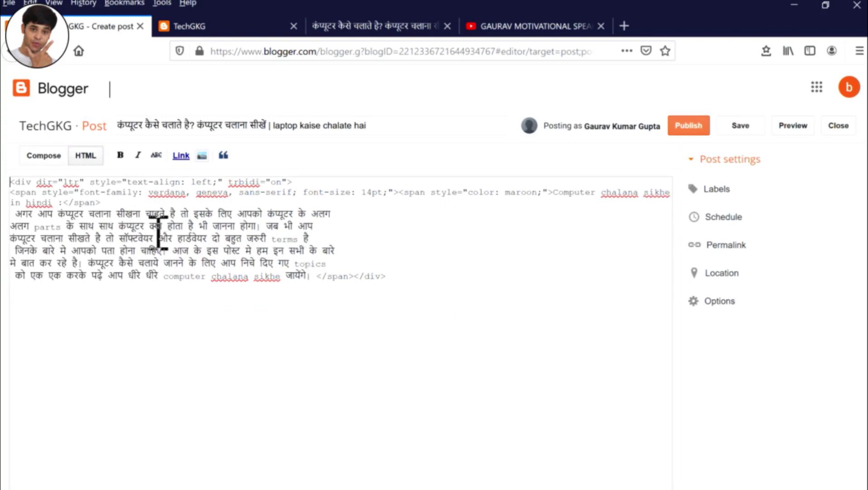
{"action": "left_click", "coordinate": [46, 159]}
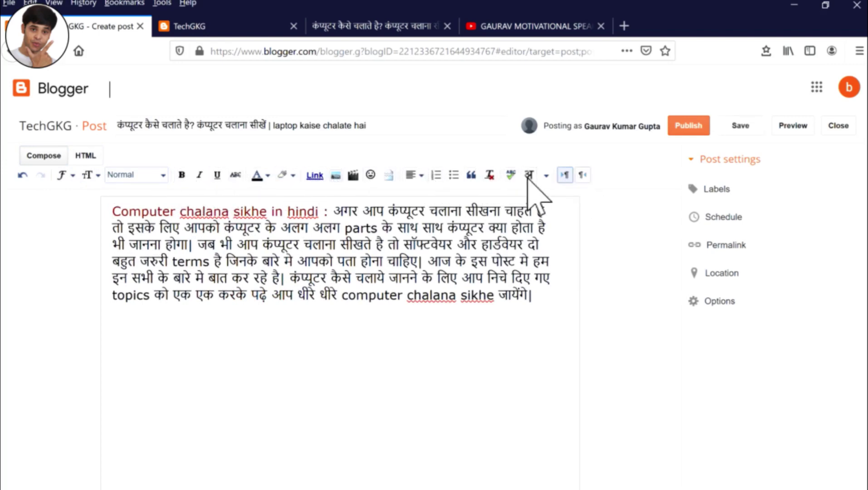
Step: Switch to YouTube, open the "मौके की कद्र करो ! Biggest Motivational Story in Hindi" video and copy its embed code
{"action": "left_click", "coordinate": [520, 28]}
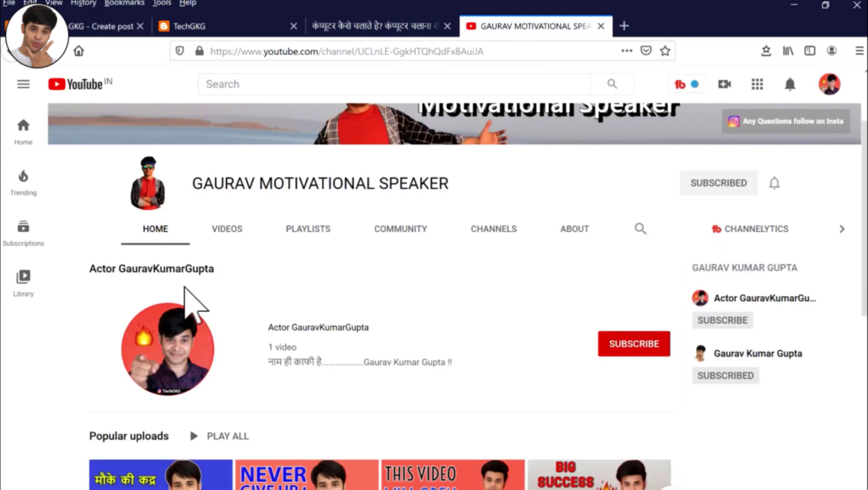
{"action": "left_click", "coordinate": [184, 475]}
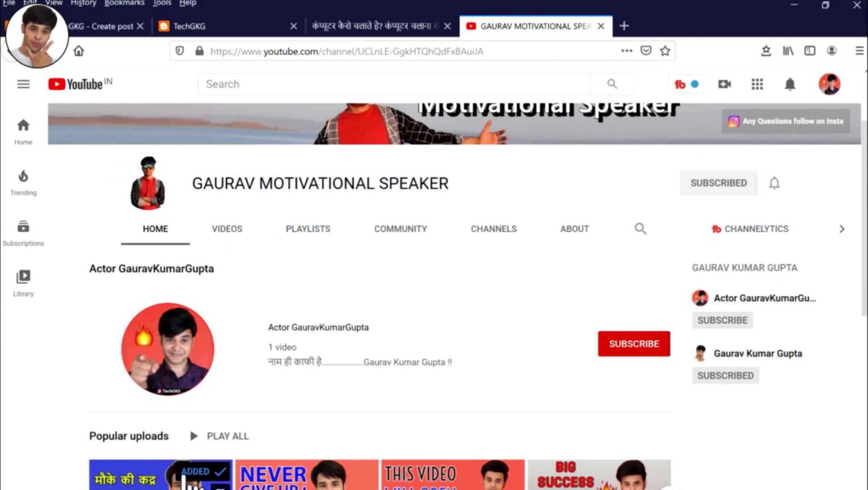
{"action": "left_click", "coordinate": [136, 476]}
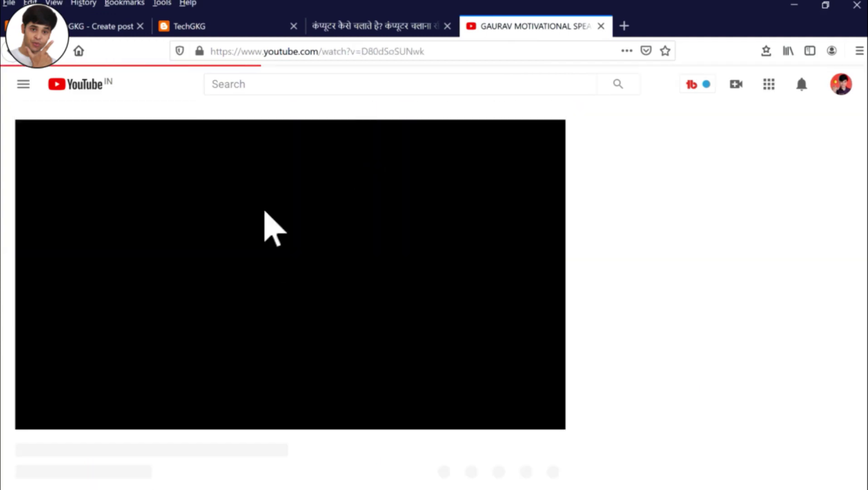
{"action": "left_click", "coordinate": [39, 410]}
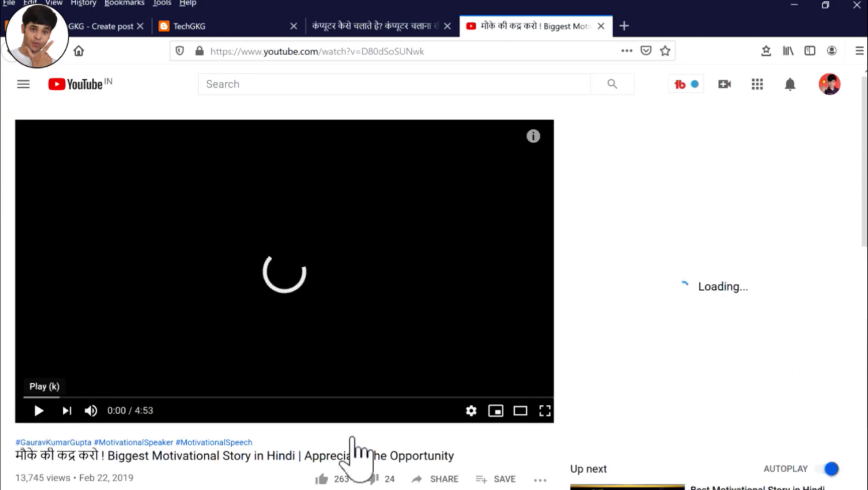
{"action": "left_click", "coordinate": [427, 481]}
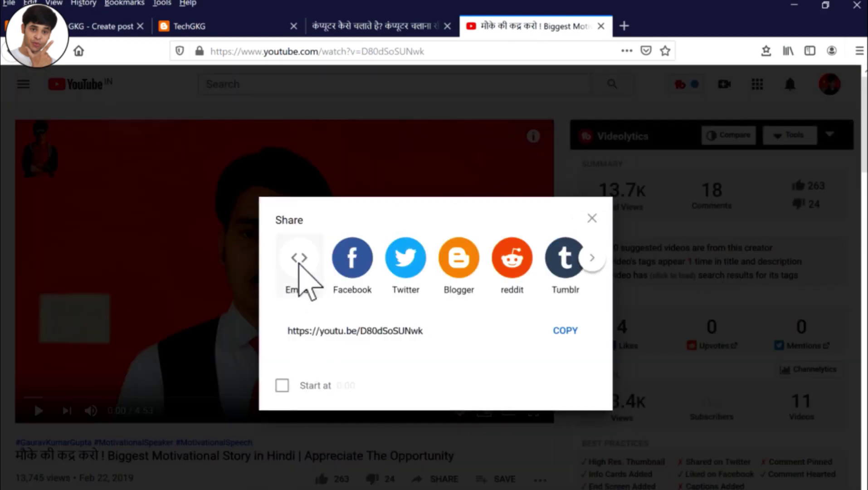
{"action": "left_click", "coordinate": [299, 260]}
{"action": "left_click", "coordinate": [616, 287]}
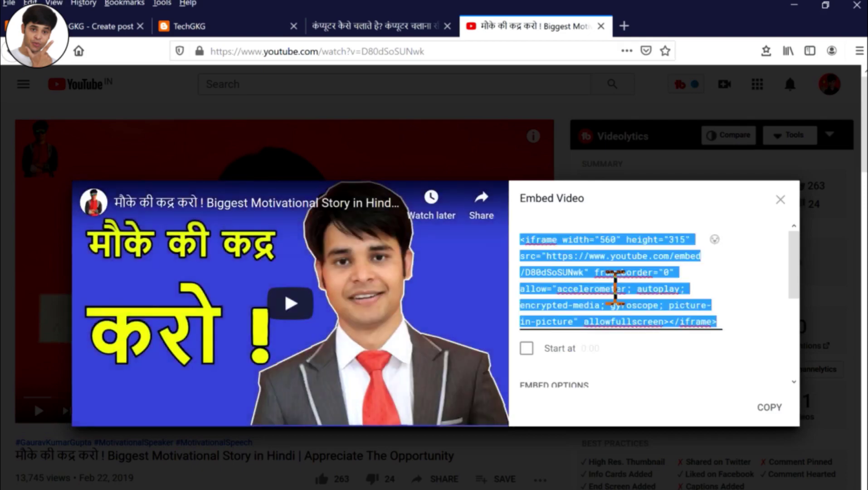
{"action": "left_click", "coordinate": [771, 410]}
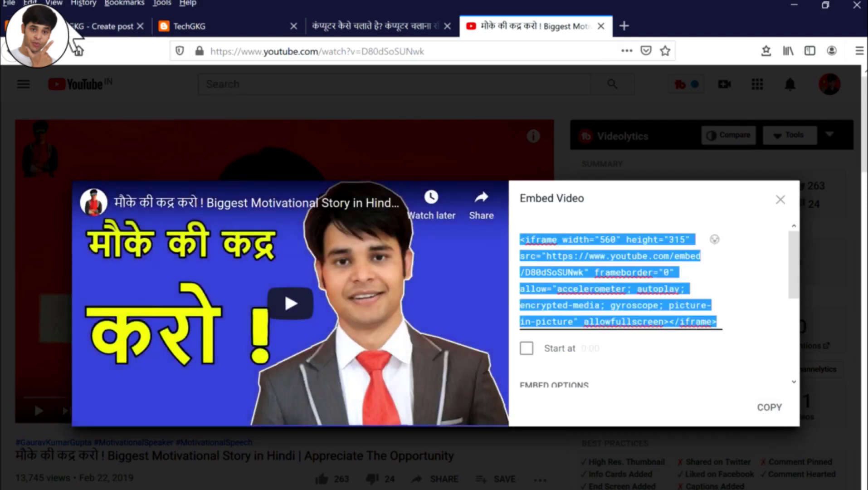
Step: Paste the copied video embed code at the end of the post's HTML, check it in Compose view and publish the post
{"action": "left_click", "coordinate": [103, 27]}
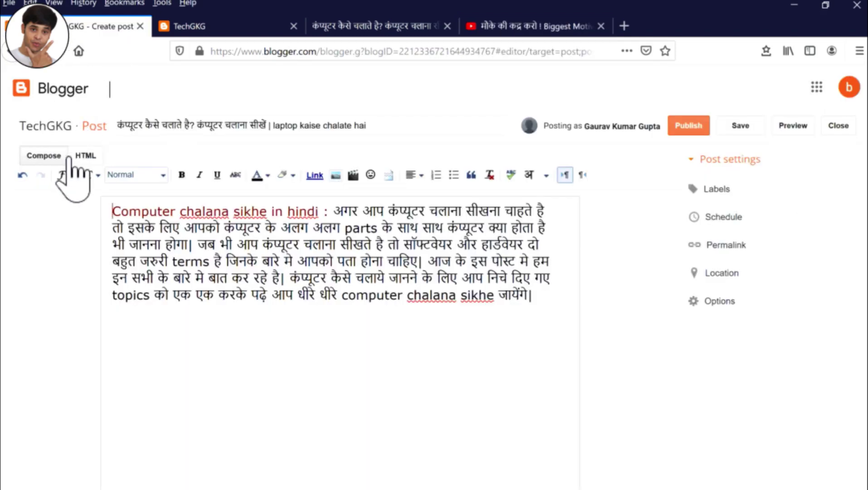
{"action": "left_click", "coordinate": [86, 156]}
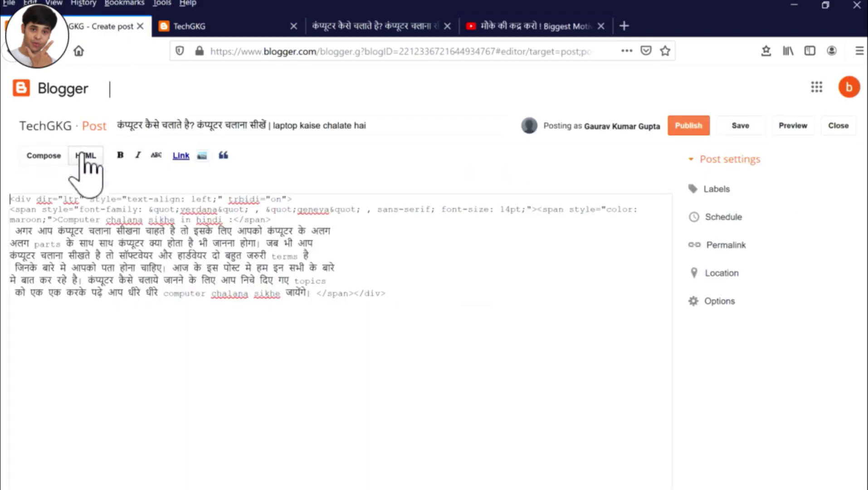
{"action": "left_click", "coordinate": [425, 282]}
{"action": "key", "text": "ctrl+v"}
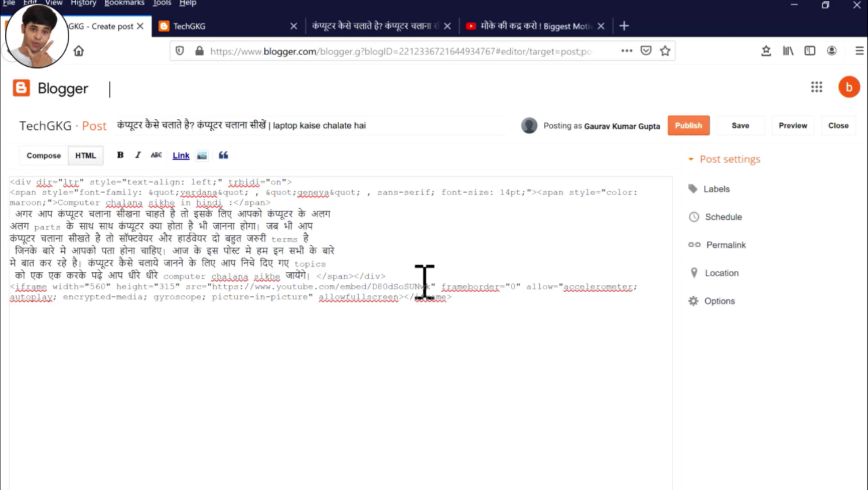
{"action": "left_click", "coordinate": [42, 156]}
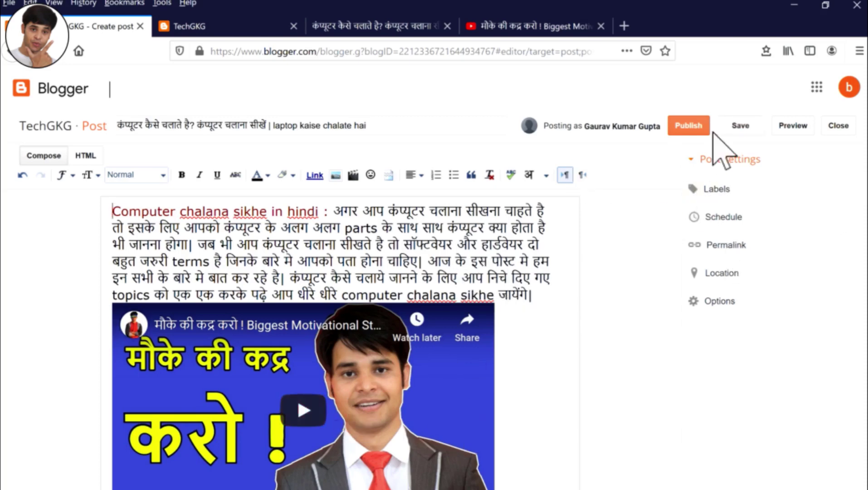
{"action": "left_click", "coordinate": [688, 126]}
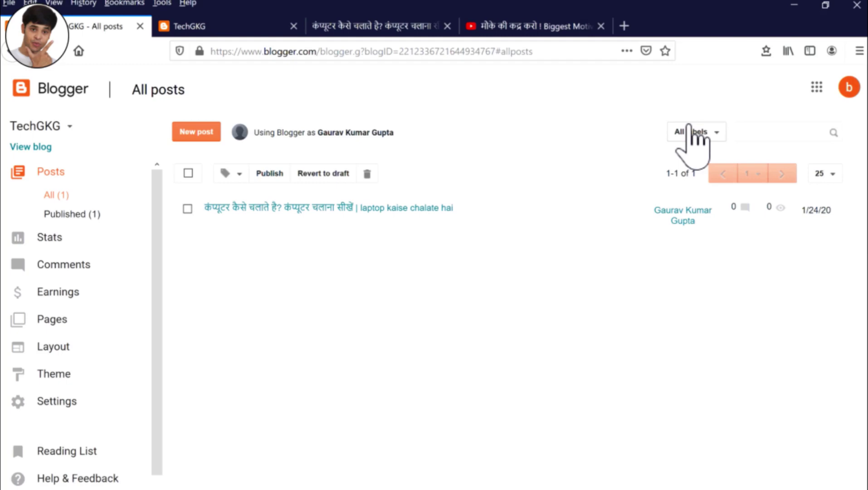
Step: Reload the live techgkg1.blogspot.com blog and review the published post with its embedded video
{"action": "left_click", "coordinate": [225, 28]}
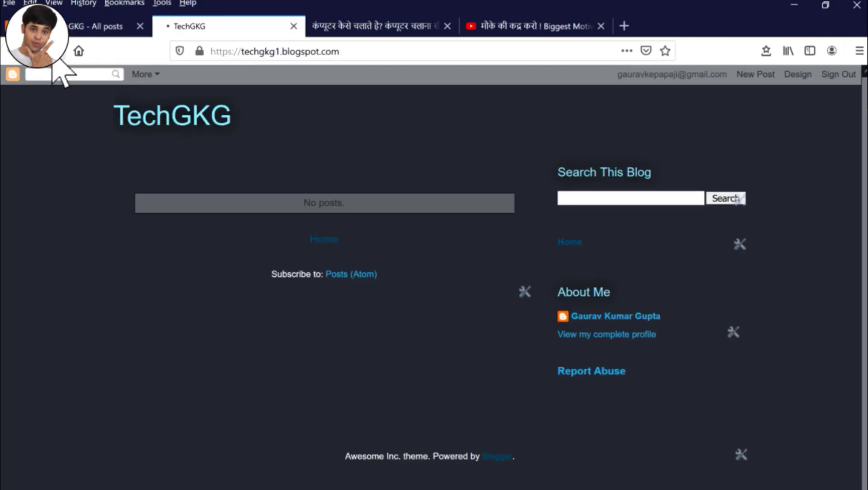
{"action": "key", "text": "F5"}
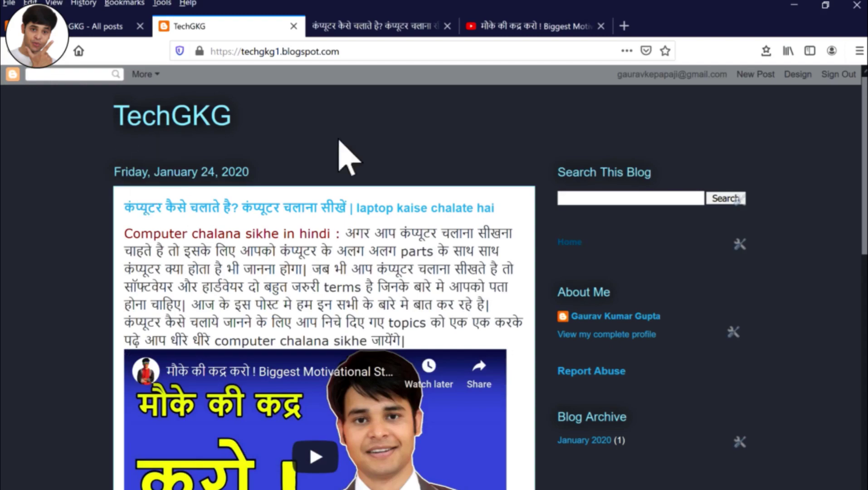
{"action": "scroll", "coordinate": [737, 200], "scroll_direction": "down", "scroll_amount": 5}
{"action": "scroll", "coordinate": [737, 199], "scroll_direction": "up", "scroll_amount": 3}
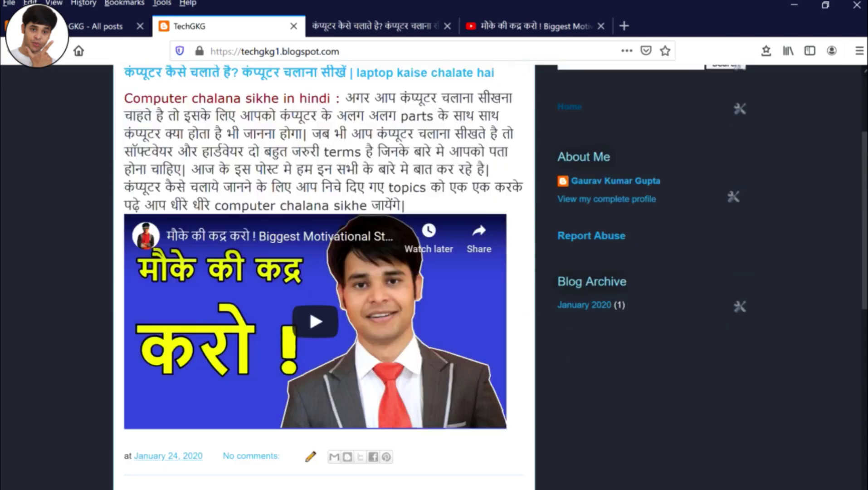
{"action": "scroll", "coordinate": [737, 199], "scroll_direction": "down", "scroll_amount": 10}
{"action": "scroll", "coordinate": [737, 200], "scroll_direction": "up", "scroll_amount": 10}
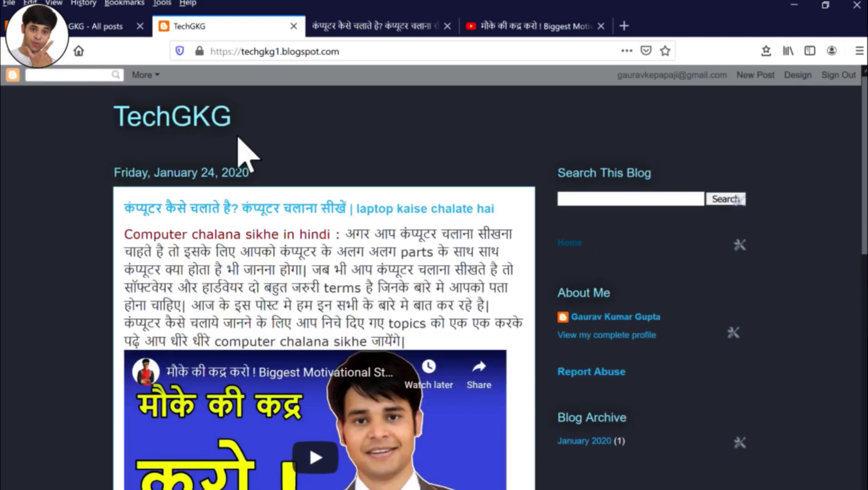
Step: Search Google for "free blogger templates" in a new browser tab
{"action": "left_click", "coordinate": [624, 26]}
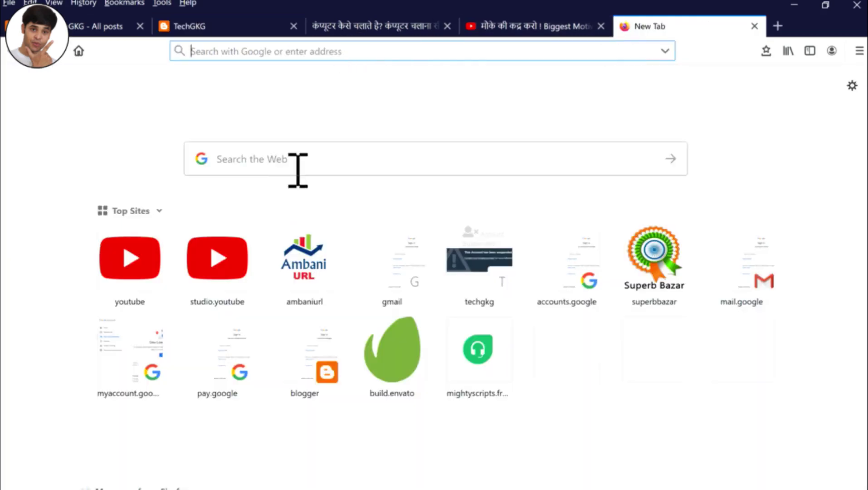
{"action": "left_click", "coordinate": [278, 160]}
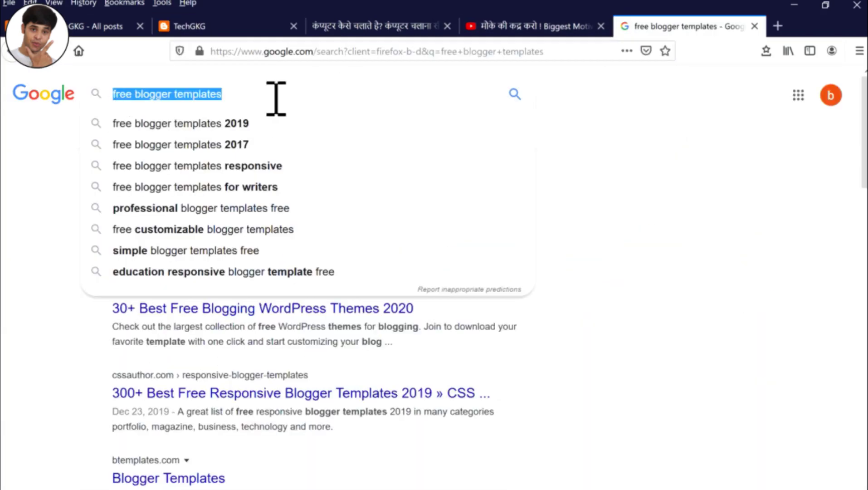
{"action": "left_click", "coordinate": [318, 97]}
{"action": "left_click", "coordinate": [687, 141]}
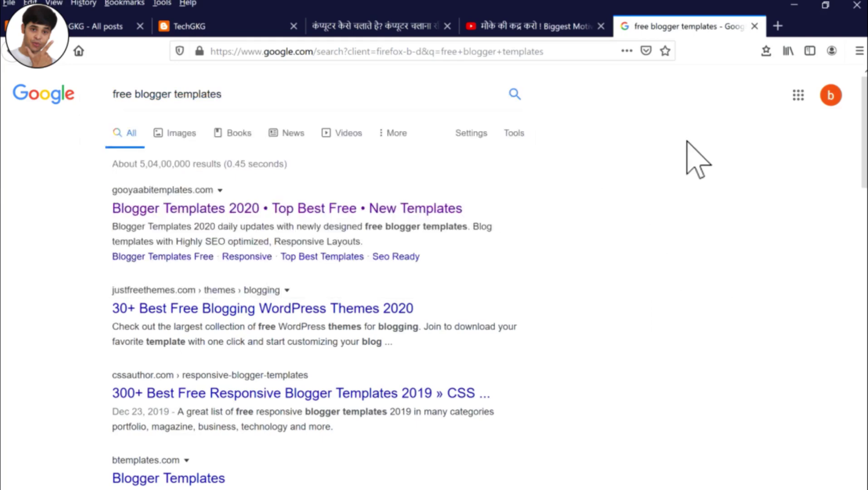
Step: Open the gooyaabitemplates.com result in a separate tab and go to its Free Blogger Templates listing
{"action": "right_click", "coordinate": [201, 209]}
{"action": "left_click", "coordinate": [227, 216]}
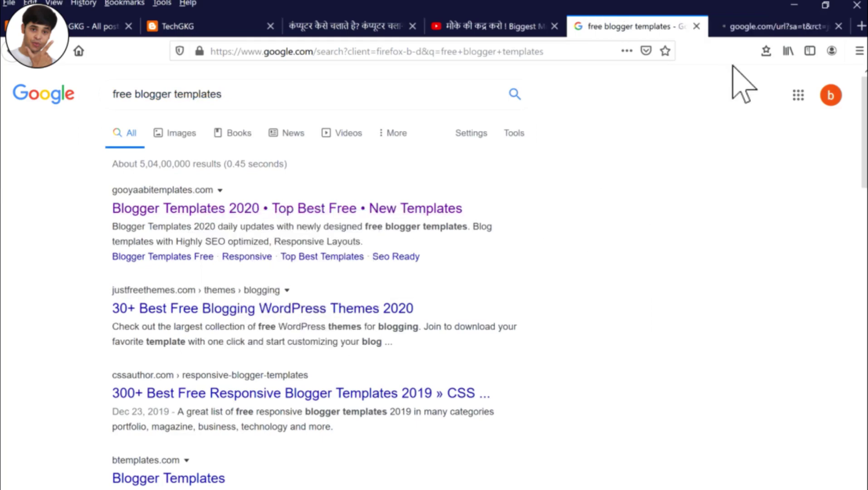
{"action": "left_click", "coordinate": [755, 27]}
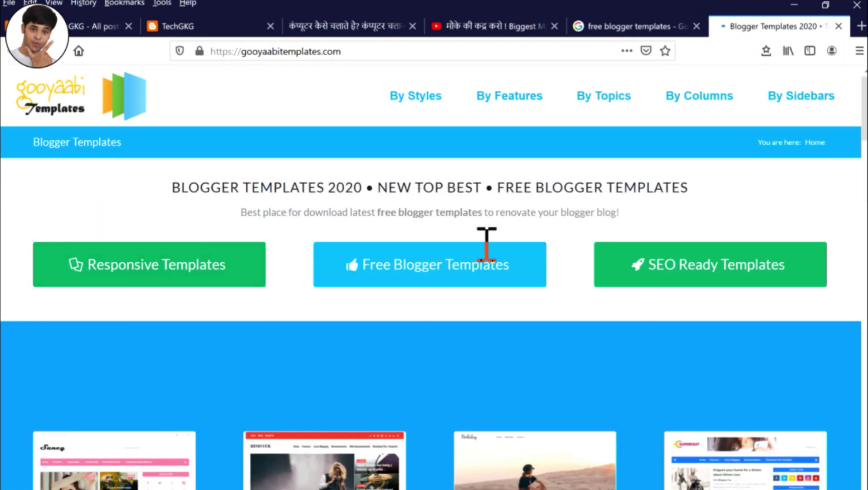
{"action": "left_click", "coordinate": [449, 258]}
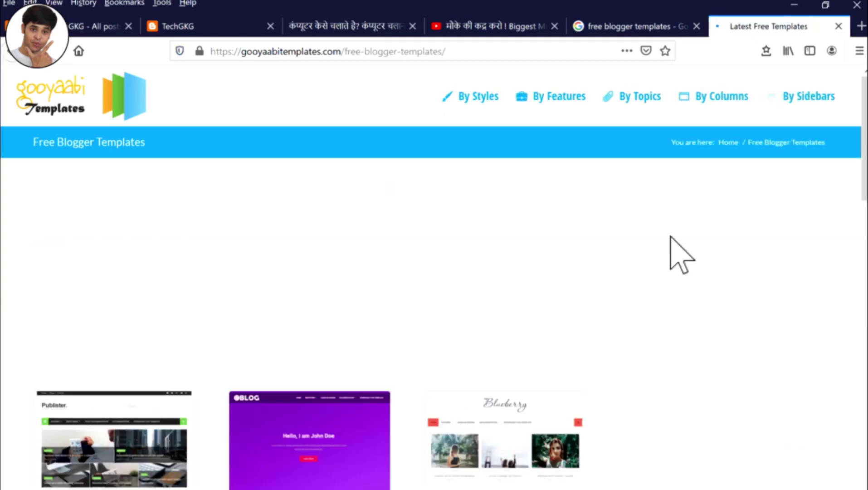
Step: Browse the free templates, open the Responso Blogger Template page and download the template
{"action": "scroll", "coordinate": [434, 272], "scroll_direction": "down", "scroll_amount": 8}
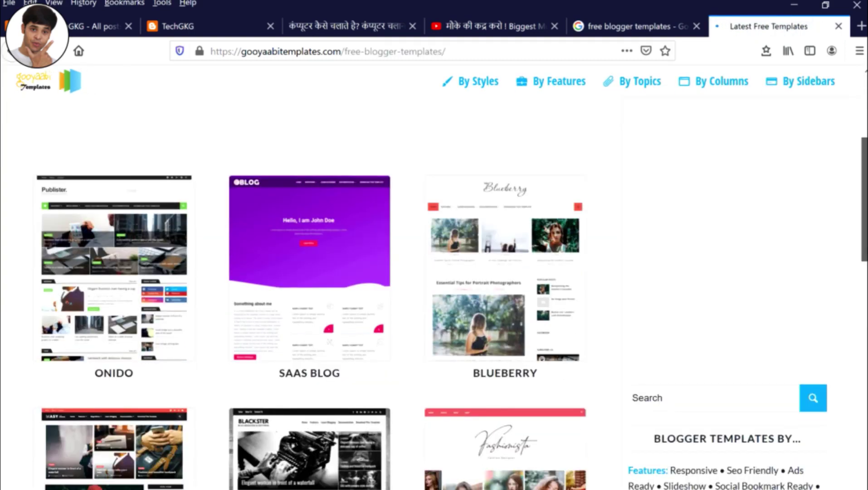
{"action": "scroll", "coordinate": [434, 272], "scroll_direction": "down", "scroll_amount": 4}
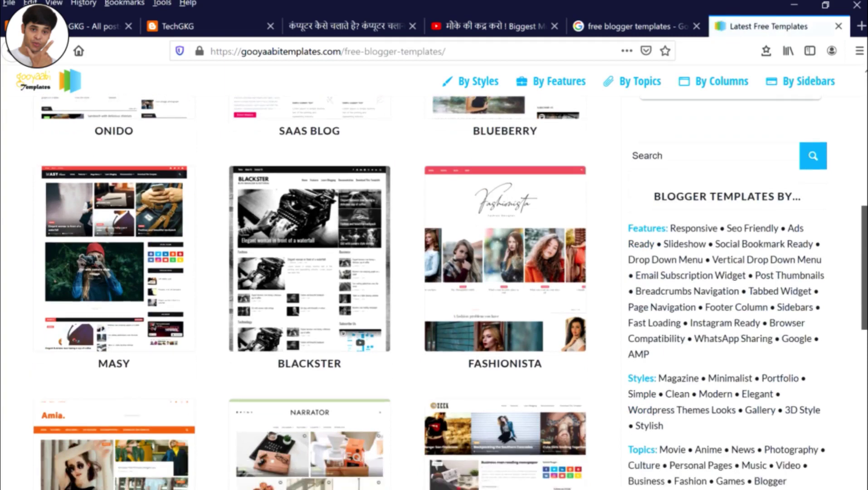
{"action": "scroll", "coordinate": [434, 272], "scroll_direction": "down", "scroll_amount": 4}
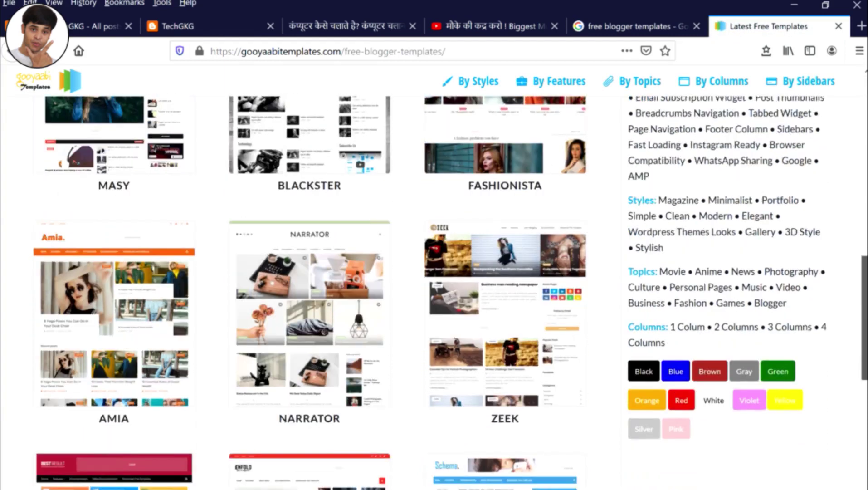
{"action": "scroll", "coordinate": [434, 272], "scroll_direction": "down", "scroll_amount": 3}
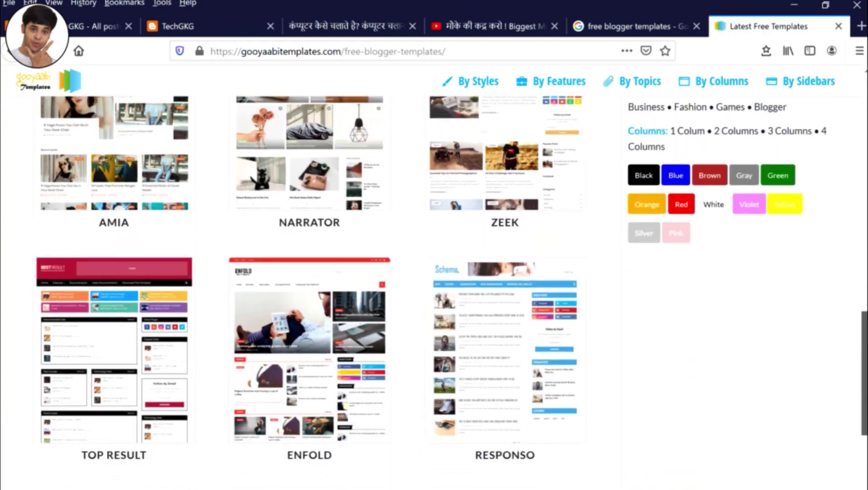
{"action": "left_click", "coordinate": [491, 285]}
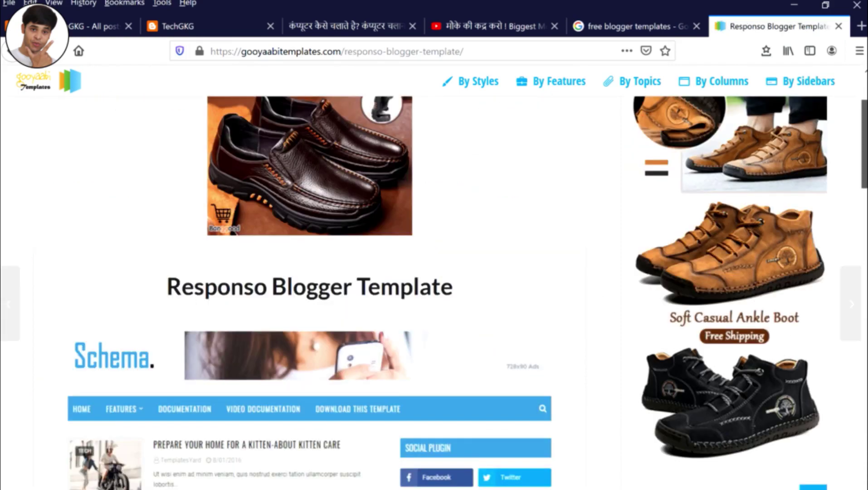
{"action": "scroll", "coordinate": [434, 272], "scroll_direction": "down", "scroll_amount": 10}
{"action": "scroll", "coordinate": [434, 272], "scroll_direction": "down", "scroll_amount": 2}
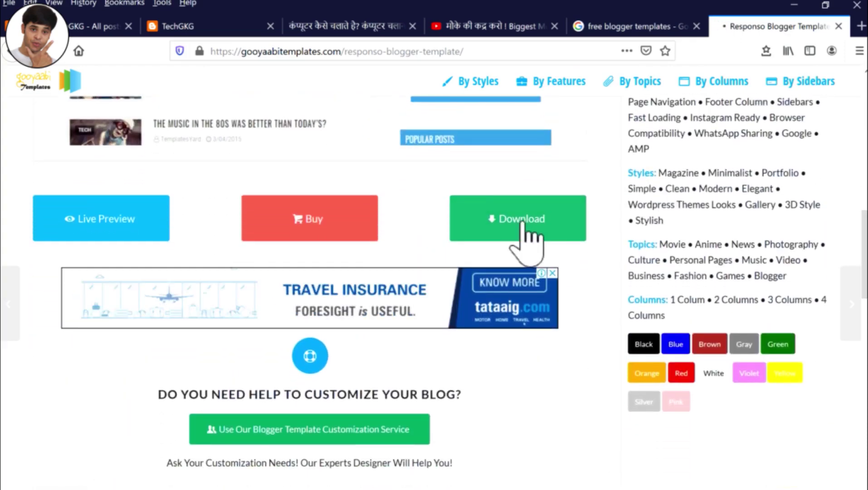
Step: Extract Schema.zip directly into the Downloads folder in File Explorer, locate the extracted Schema.xml and close the folder
{"action": "left_click", "coordinate": [293, 7]}
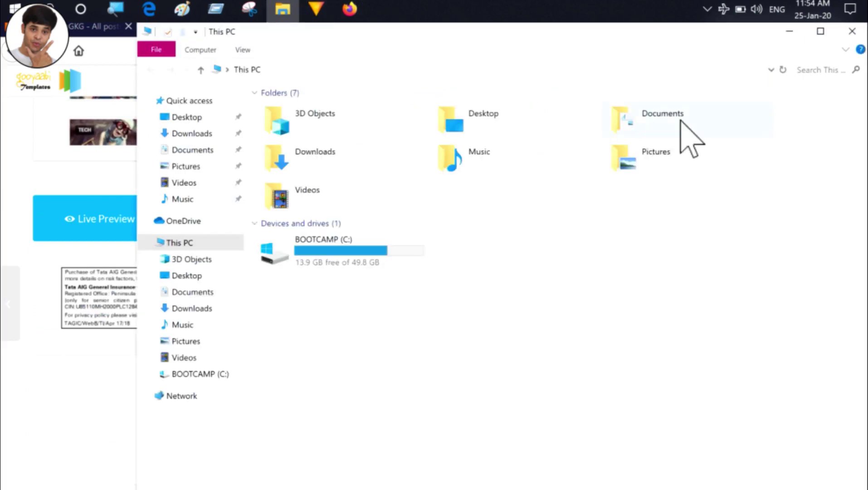
{"action": "double_click", "coordinate": [326, 152]}
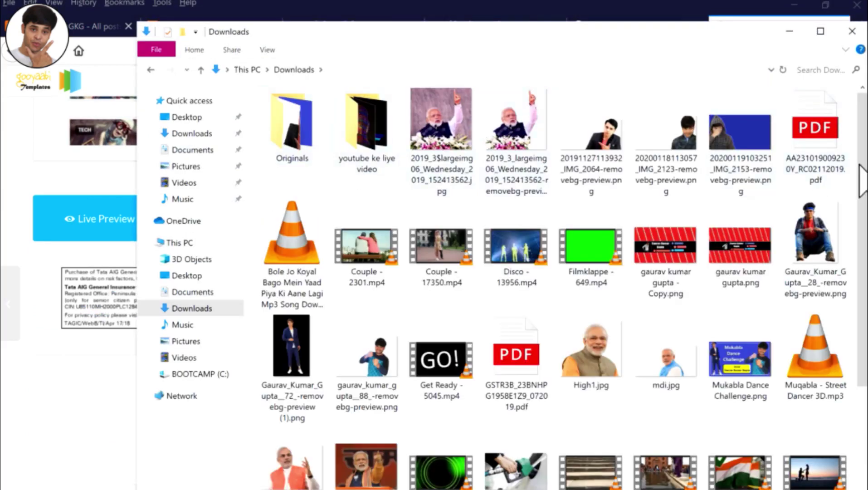
{"action": "left_click_drag", "start_coordinate": [861, 179], "coordinate": [862, 281]}
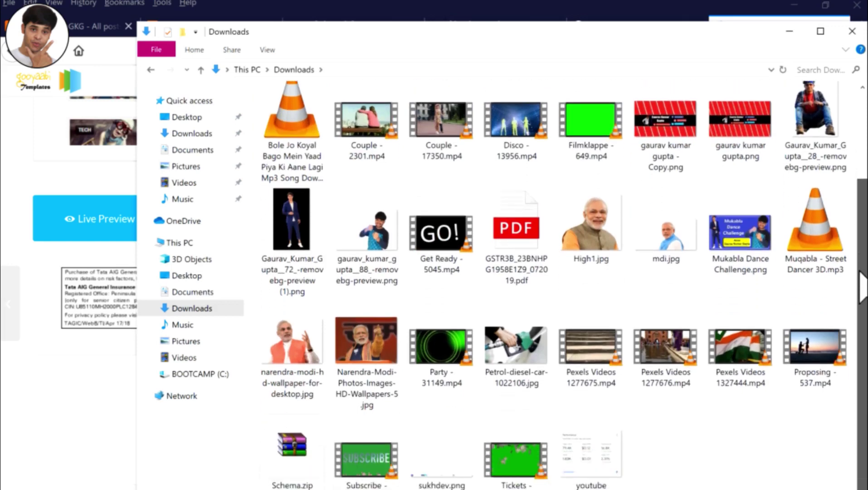
{"action": "right_click", "coordinate": [280, 441]}
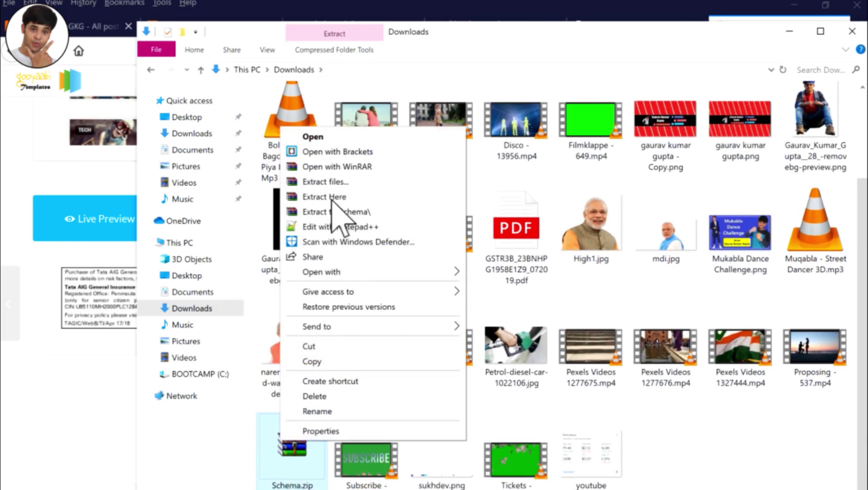
{"action": "left_click", "coordinate": [332, 199]}
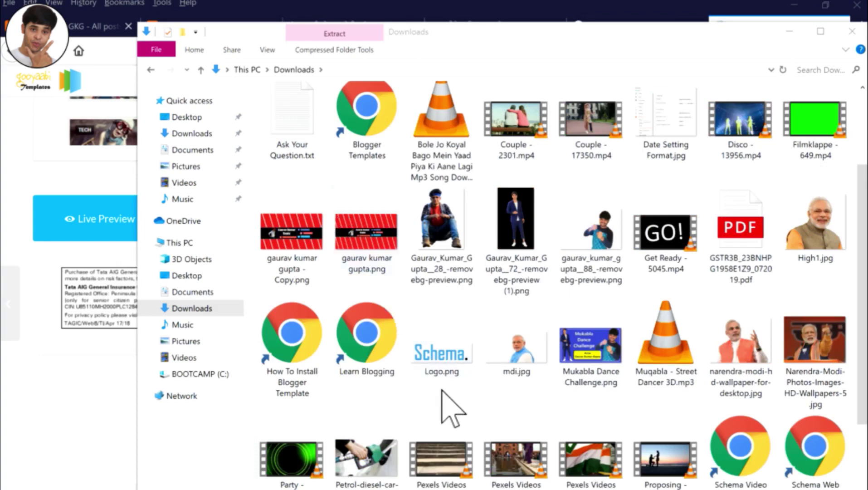
{"action": "scroll", "coordinate": [447, 409], "scroll_direction": "down", "scroll_amount": 2}
{"action": "left_click", "coordinate": [278, 447]}
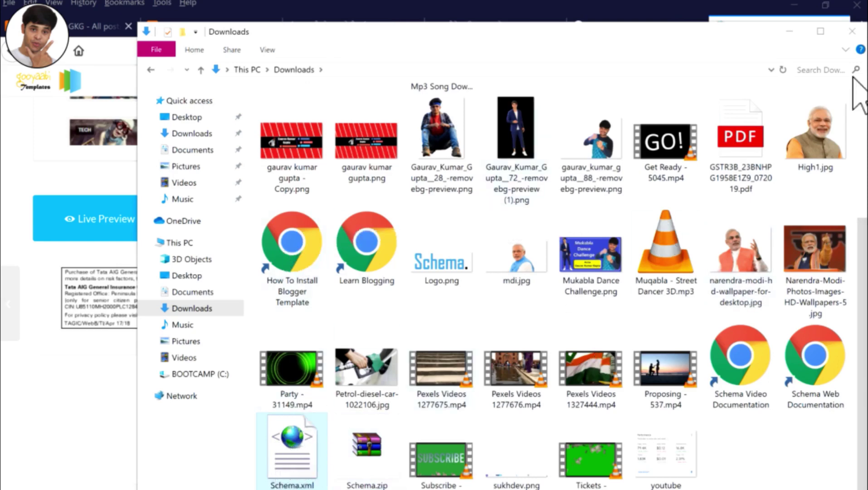
{"action": "left_click", "coordinate": [851, 31]}
Step: Return to the TechGKG dashboard in Blogger and open the Backup / Restore options for its theme
{"action": "left_click", "coordinate": [210, 30]}
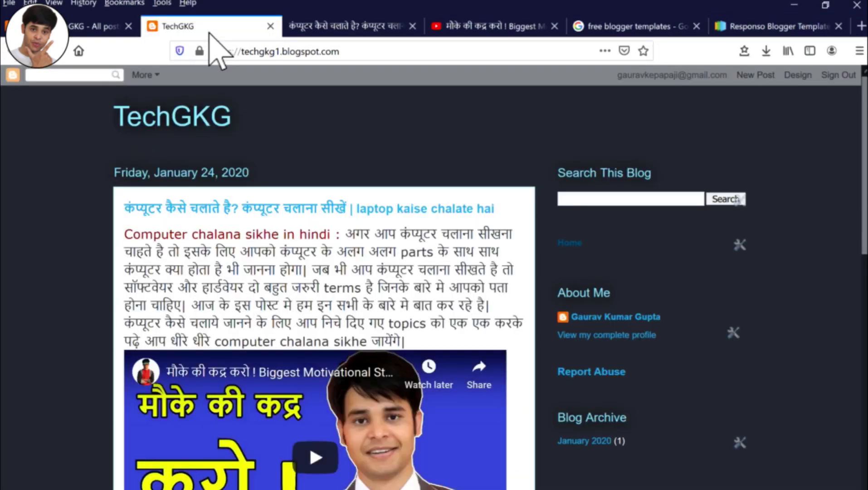
{"action": "left_click", "coordinate": [93, 26]}
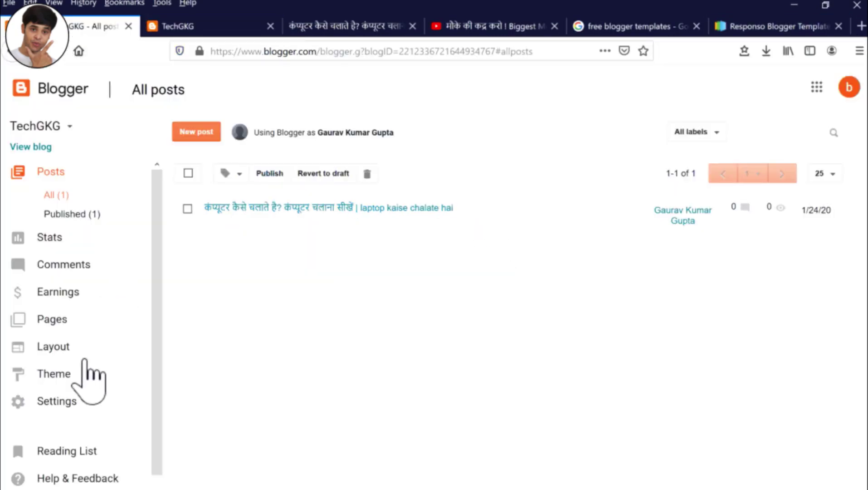
{"action": "left_click", "coordinate": [78, 372]}
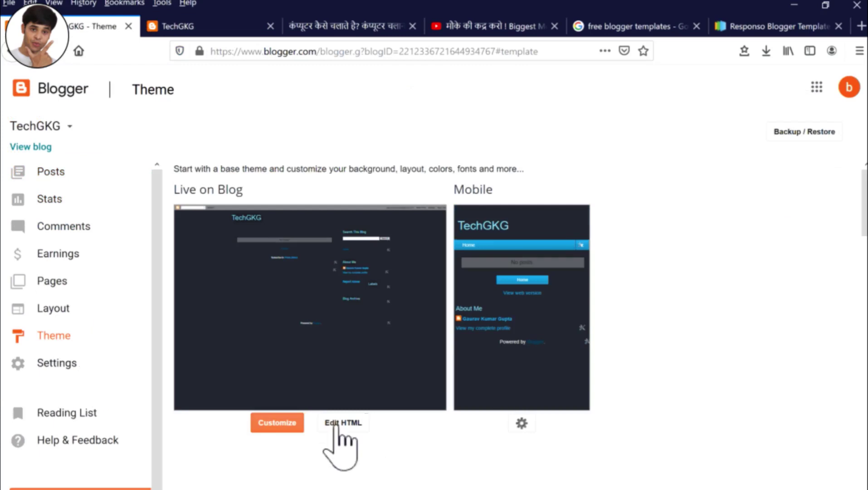
{"action": "left_click", "coordinate": [807, 131]}
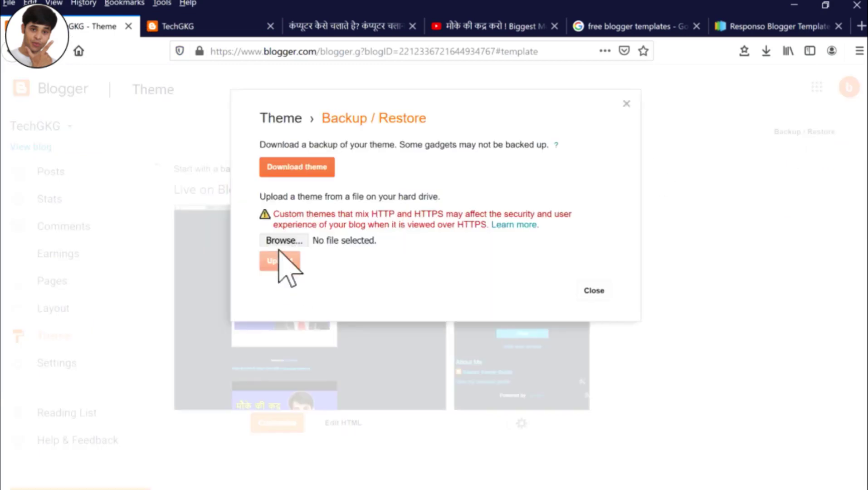
Step: Upload Schema.xml from the Downloads folder as the blog's new theme
{"action": "left_click", "coordinate": [282, 241]}
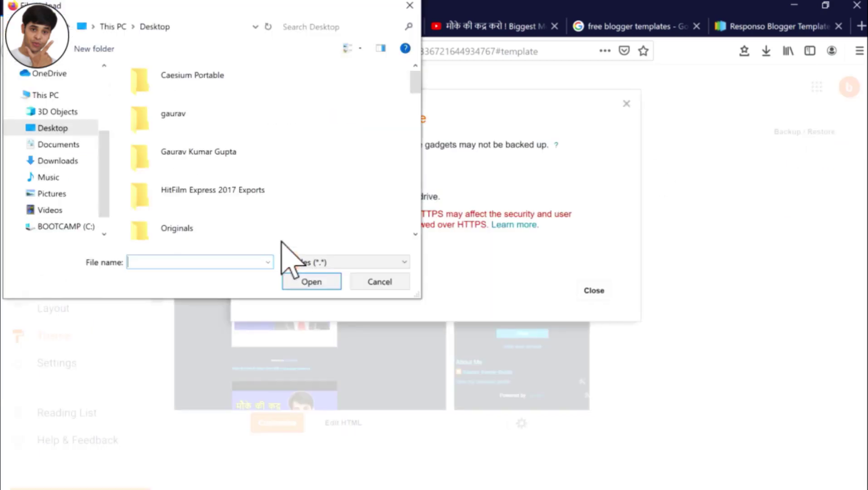
{"action": "left_click", "coordinate": [47, 164]}
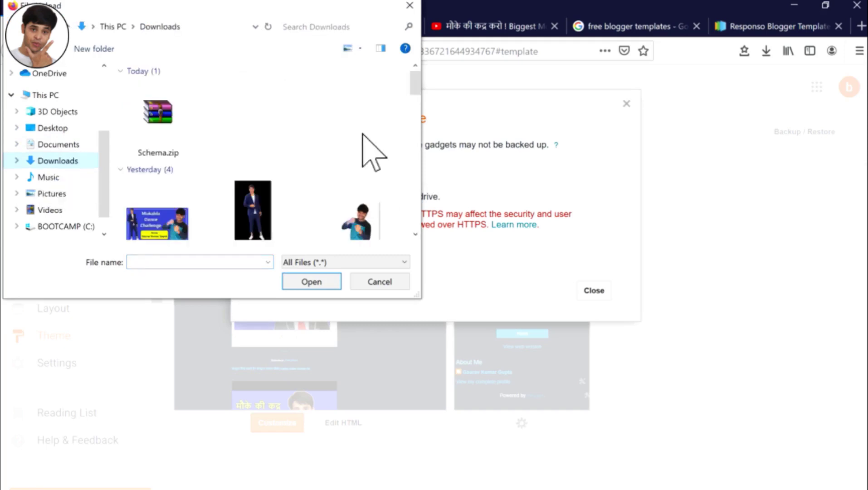
{"action": "left_click_drag", "start_coordinate": [417, 86], "coordinate": [408, 190]}
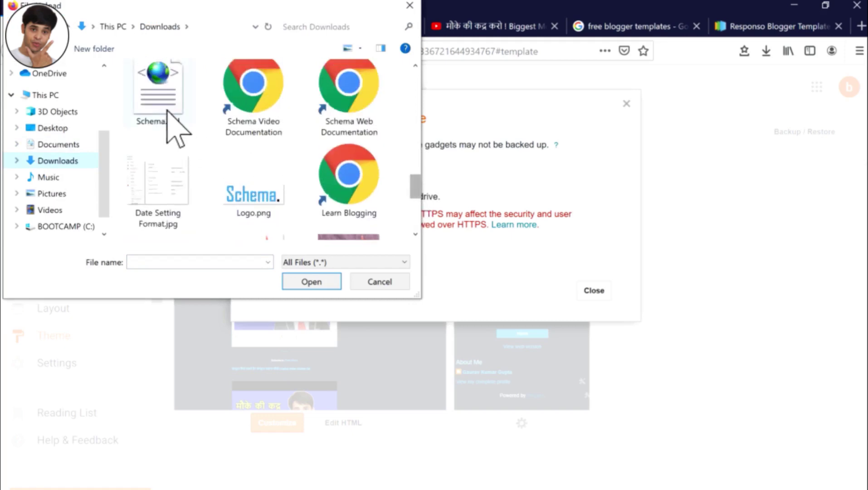
{"action": "left_click", "coordinate": [166, 109]}
{"action": "left_click", "coordinate": [320, 282]}
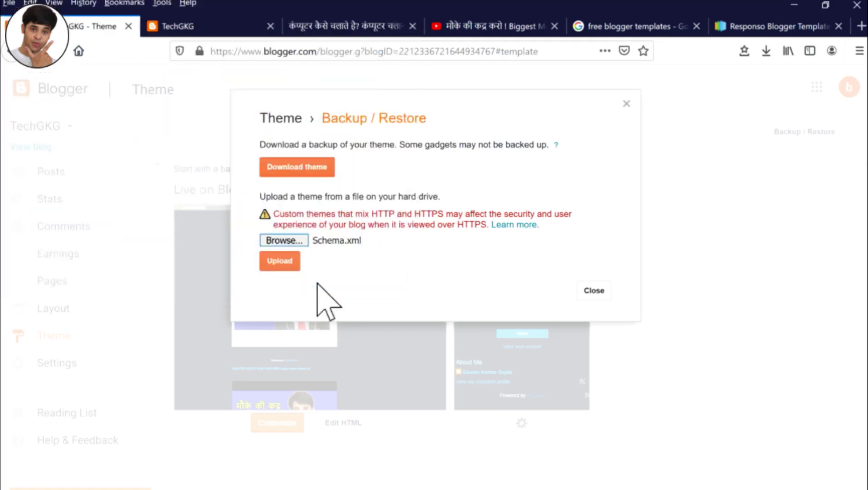
{"action": "left_click", "coordinate": [275, 263]}
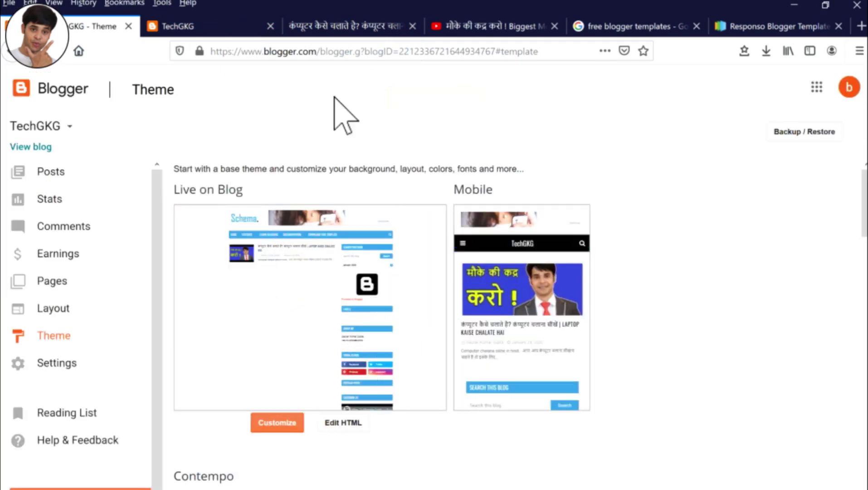
Step: Reload the live TechGKG blog and examine the homepage and sidebar sections in the uploaded Schema theme
{"action": "left_click", "coordinate": [202, 27]}
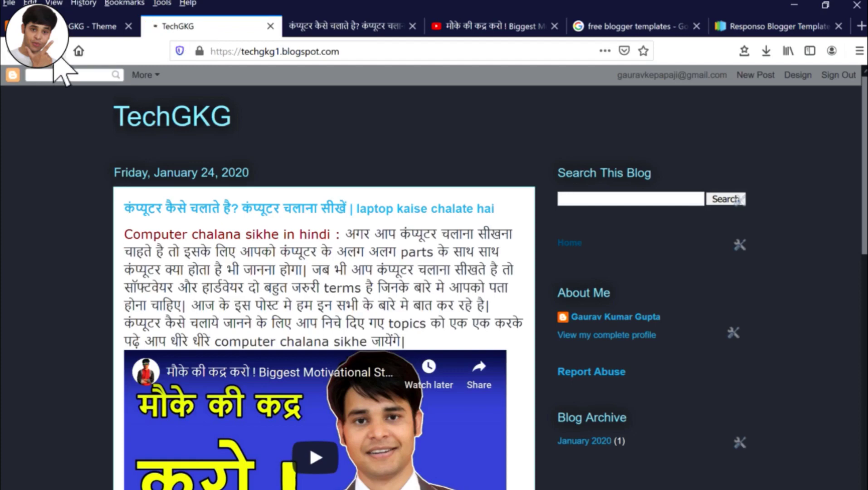
{"action": "left_click", "coordinate": [54, 58]}
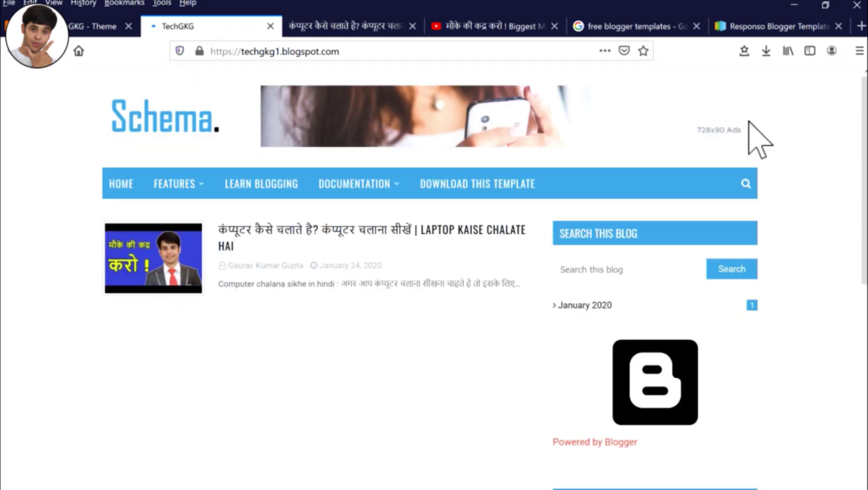
{"action": "scroll", "coordinate": [748, 122], "scroll_direction": "down", "scroll_amount": 10}
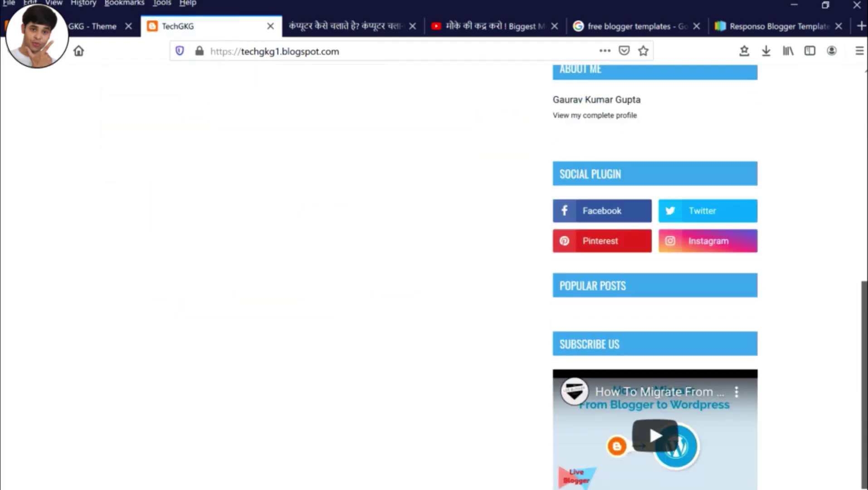
{"action": "scroll", "coordinate": [749, 122], "scroll_direction": "down", "scroll_amount": 2}
{"action": "scroll", "coordinate": [749, 122], "scroll_direction": "up", "scroll_amount": 5}
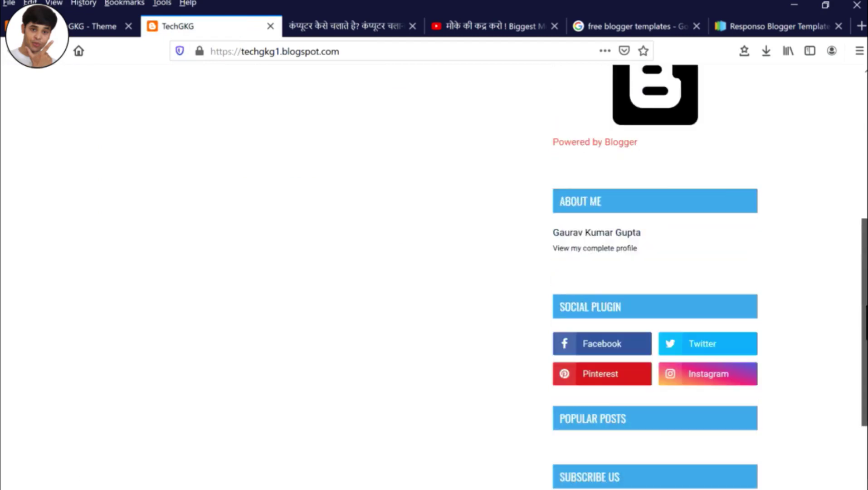
Step: Examine the Schema theme's header, navigation menu and sidebar widgets down the live blog's homepage
{"action": "scroll", "coordinate": [749, 122], "scroll_direction": "up", "scroll_amount": 6}
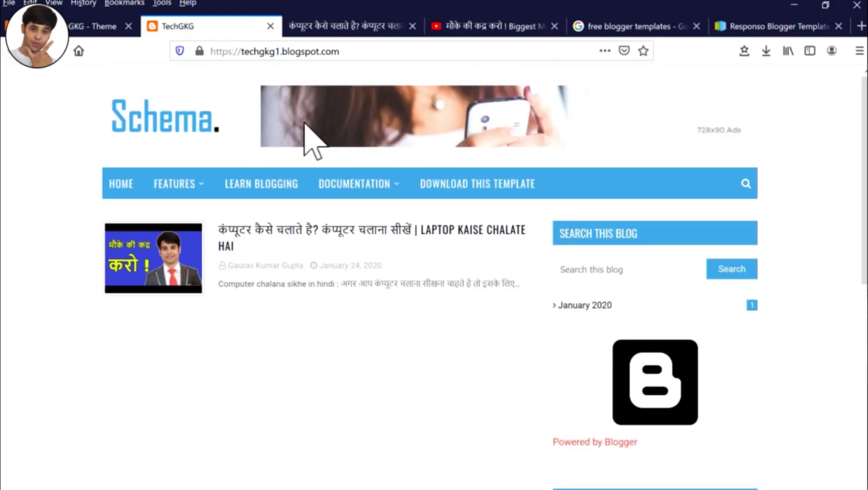
{"action": "scroll", "coordinate": [817, 190], "scroll_direction": "down", "scroll_amount": 9}
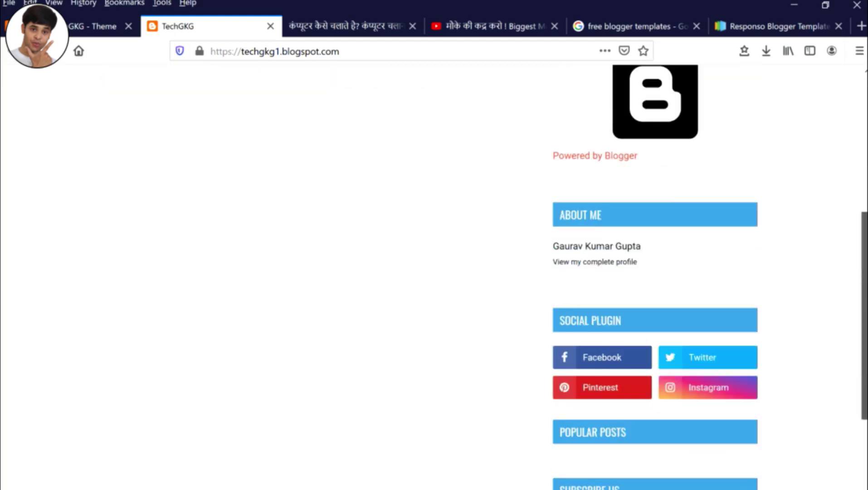
{"action": "scroll", "coordinate": [817, 191], "scroll_direction": "up", "scroll_amount": 6}
{"action": "scroll", "coordinate": [865, 131], "scroll_direction": "up", "scroll_amount": 3}
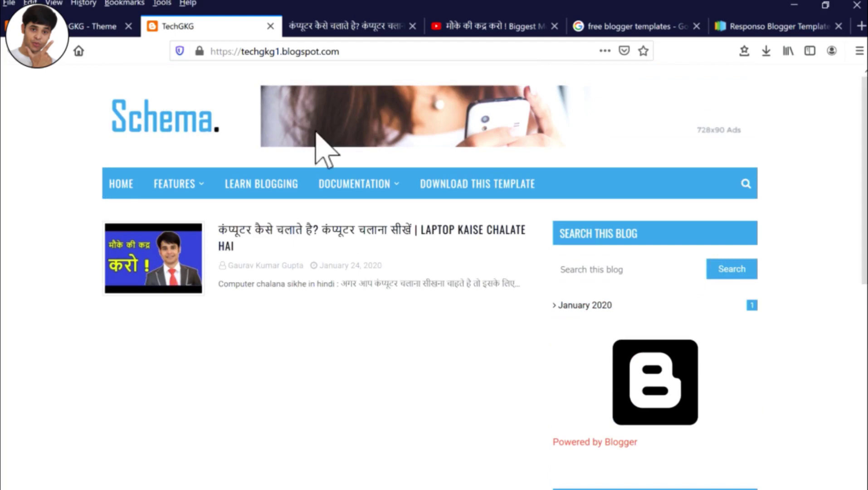
{"action": "mouse_move", "coordinate": [368, 185]}
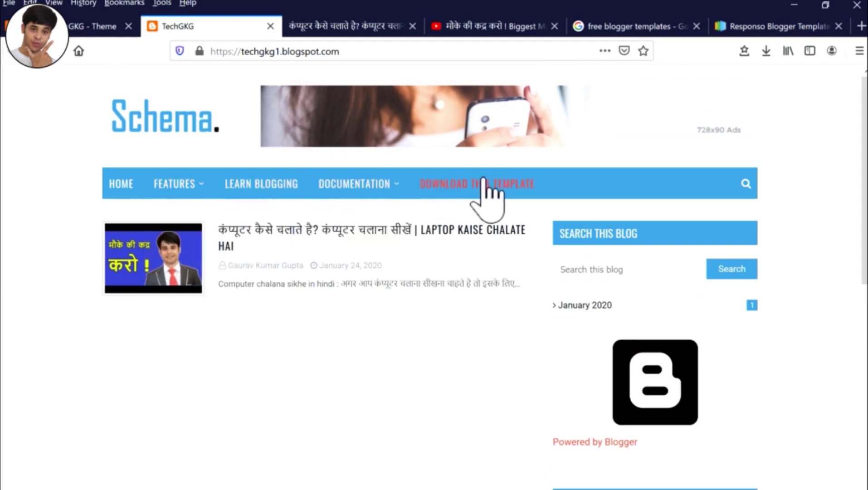
{"action": "scroll", "coordinate": [865, 181], "scroll_direction": "down", "scroll_amount": 2}
{"action": "scroll", "coordinate": [845, 136], "scroll_direction": "down", "scroll_amount": 10}
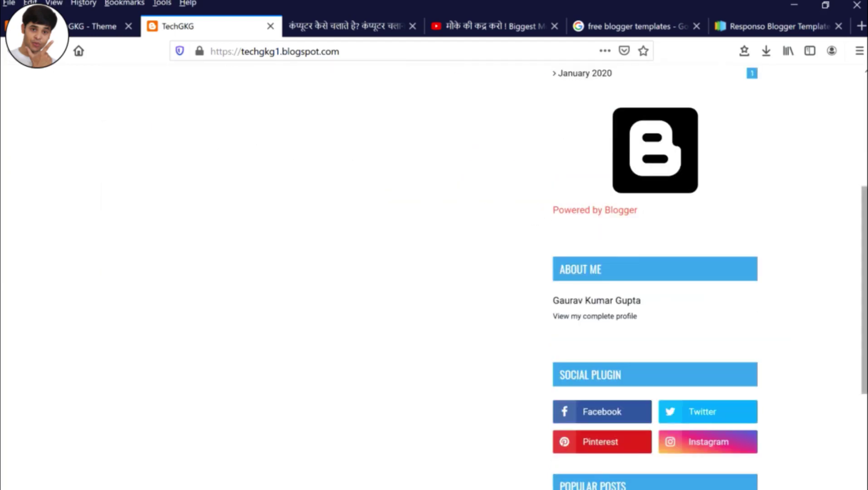
{"action": "scroll", "coordinate": [845, 136], "scroll_direction": "up", "scroll_amount": 12}
Step: Close the template site, Google results, YouTube video and article tabs, keeping only the Blogger dashboard and the live TechGKG blog open
{"action": "left_click", "coordinate": [760, 28]}
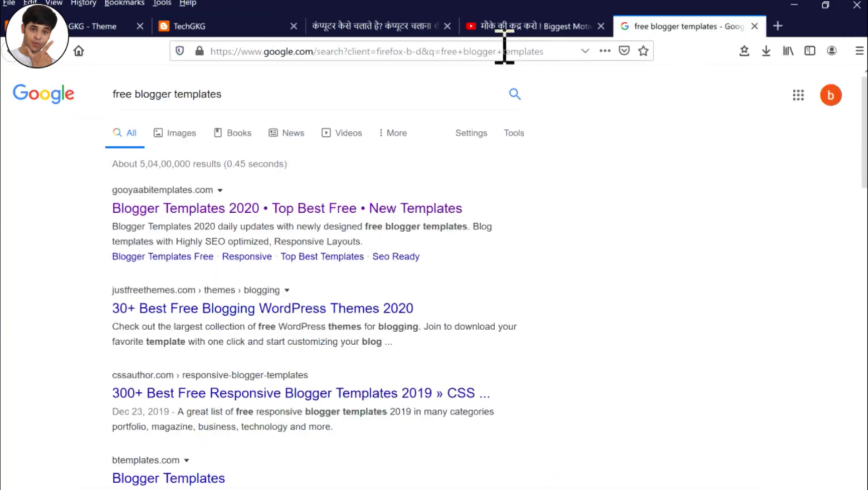
{"action": "left_click", "coordinate": [755, 26]}
{"action": "left_click", "coordinate": [199, 29]}
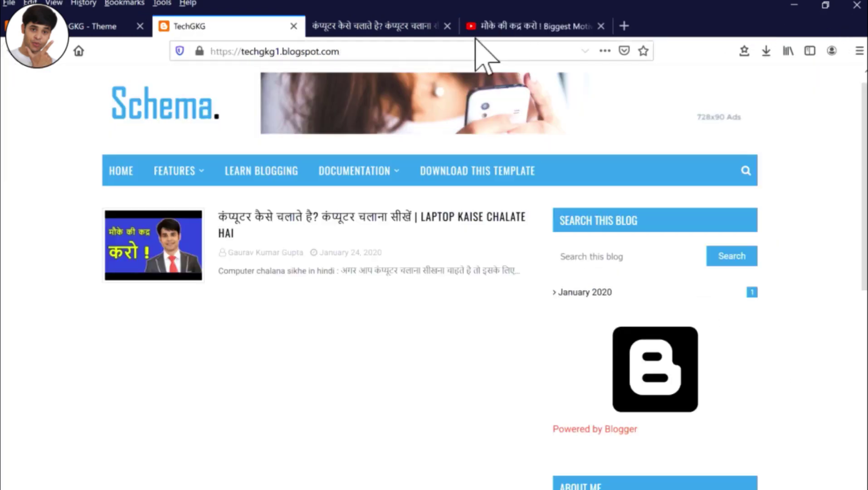
{"action": "left_click", "coordinate": [601, 26]}
{"action": "left_click", "coordinate": [447, 26]}
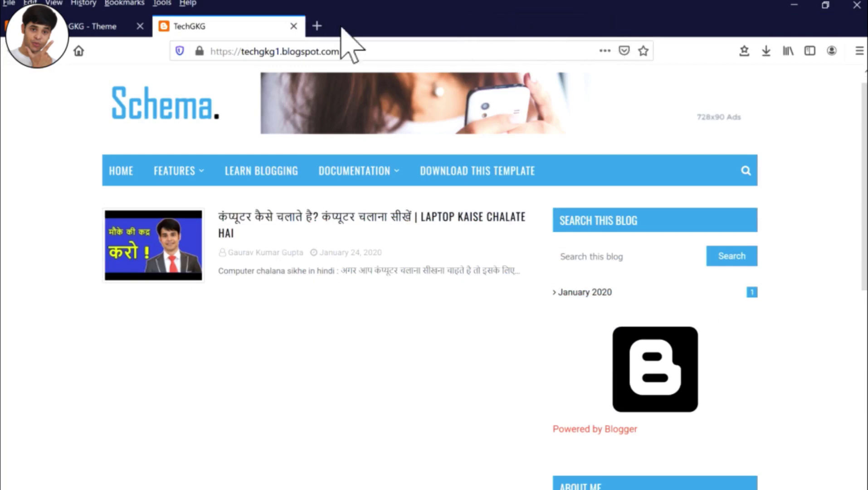
Step: Open the TechGKG layout in the Blogger dashboard and view the favicon configuration, closing it without uploading a file
{"action": "left_click", "coordinate": [93, 27]}
{"action": "left_click", "coordinate": [73, 311]}
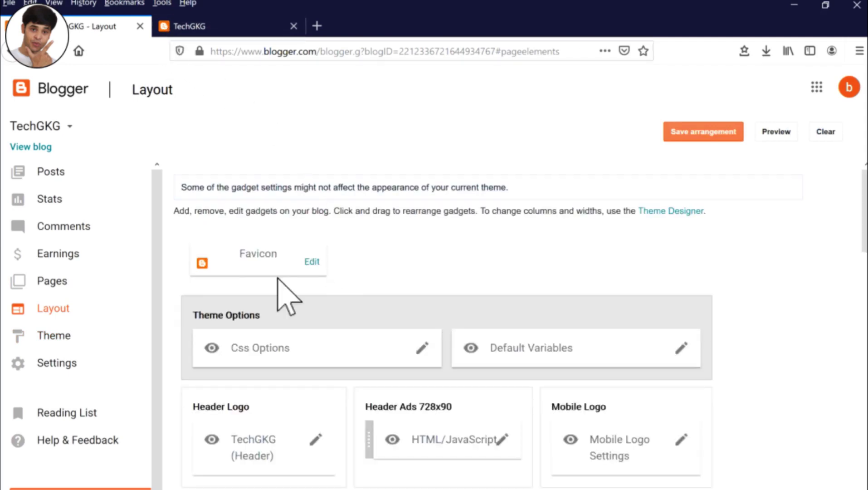
{"action": "left_click", "coordinate": [312, 262]}
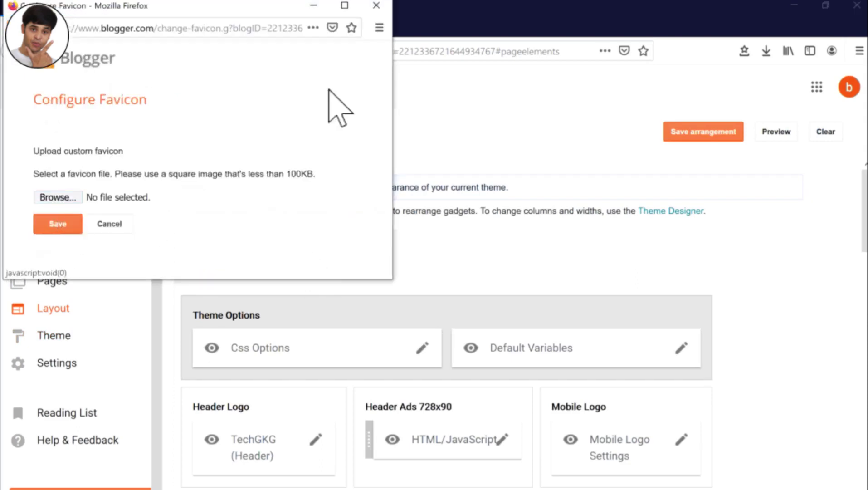
{"action": "left_click", "coordinate": [376, 5]}
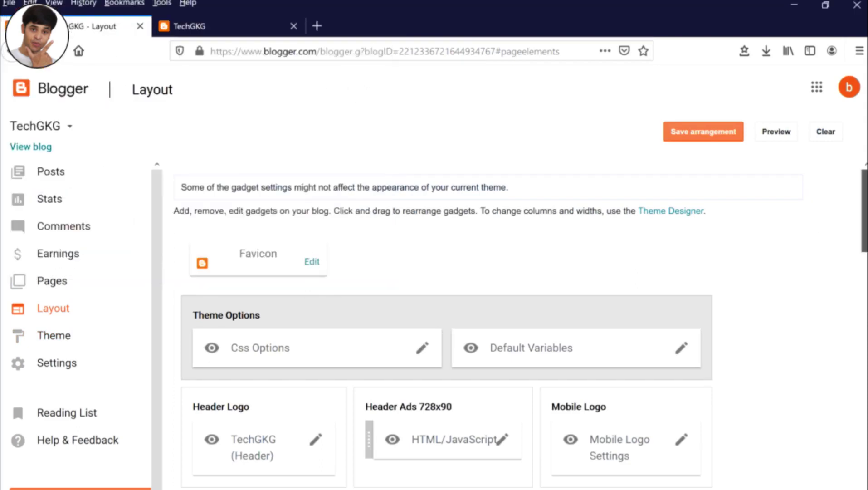
Step: Review the header, main menu, posts and sidebar gadgets in the layout, comparing them with the live blog's sidebar sections
{"action": "scroll", "coordinate": [295, 313], "scroll_direction": "down", "scroll_amount": 4}
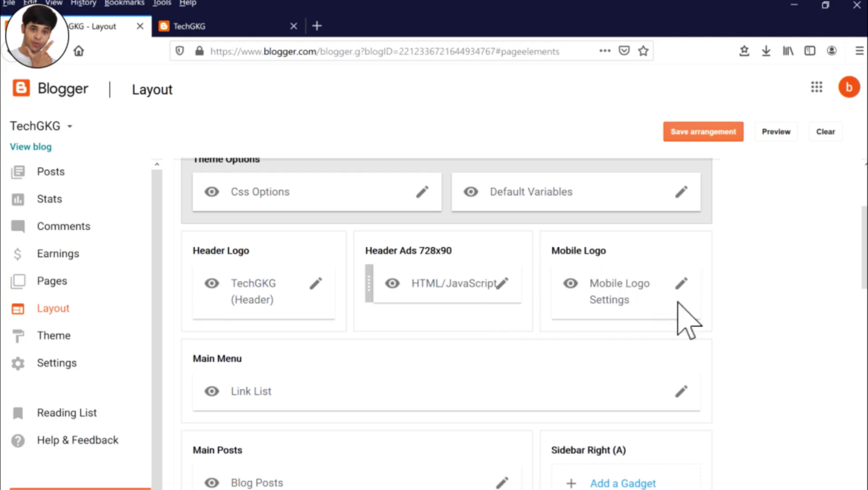
{"action": "scroll", "coordinate": [658, 200], "scroll_direction": "down", "scroll_amount": 5}
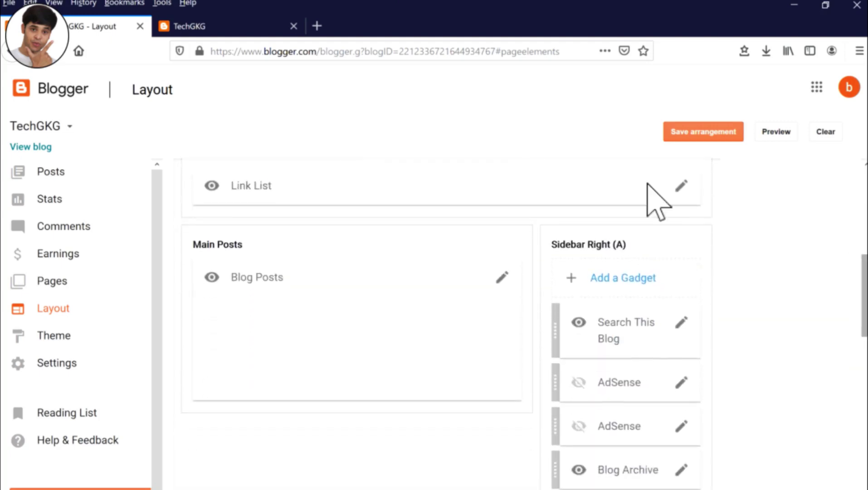
{"action": "left_click", "coordinate": [214, 27]}
{"action": "scroll", "coordinate": [804, 232], "scroll_direction": "down", "scroll_amount": 1}
{"action": "scroll", "coordinate": [789, 329], "scroll_direction": "down", "scroll_amount": 6}
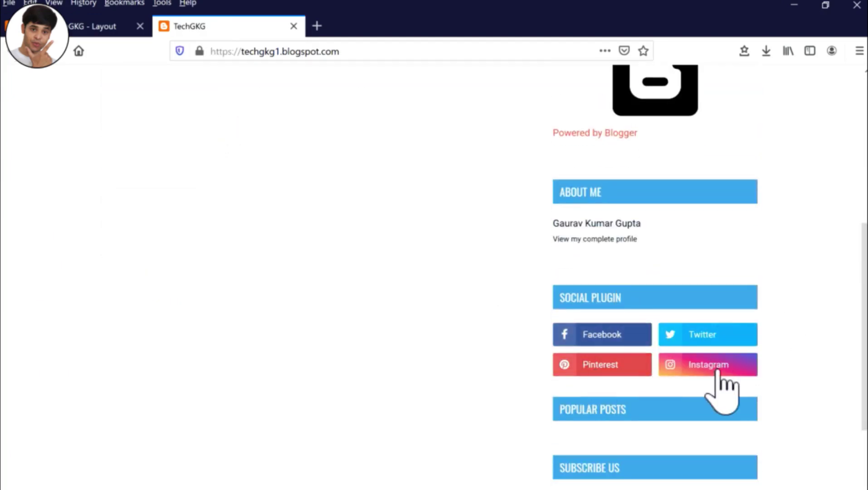
{"action": "left_click", "coordinate": [90, 28]}
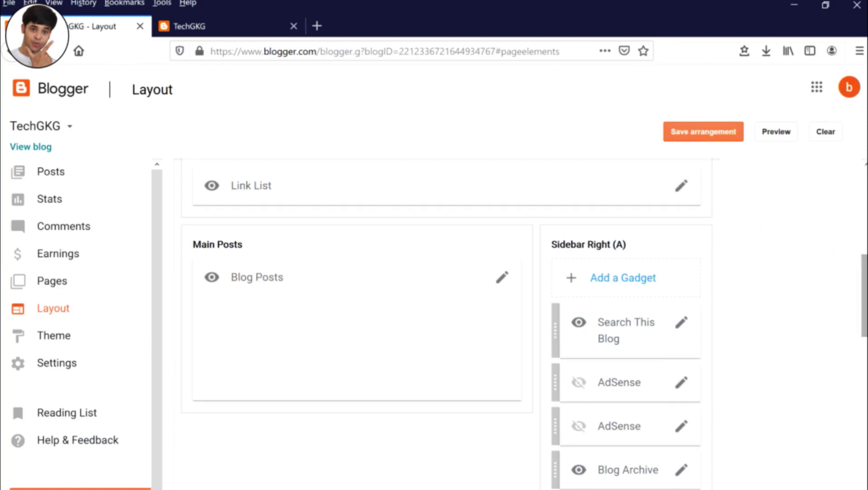
{"action": "left_click_drag", "start_coordinate": [865, 295], "coordinate": [865, 205]}
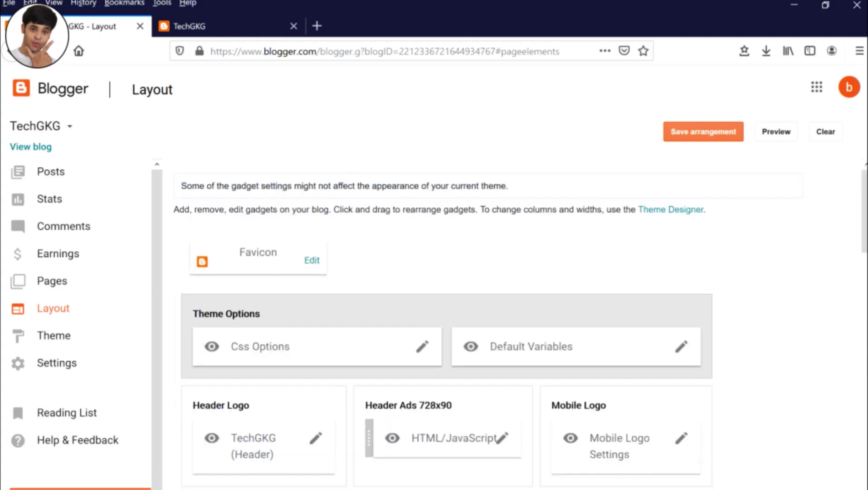
Step: View the blog's pages list in the dashboard and compare it with the navigation menu on the live blog
{"action": "left_click", "coordinate": [65, 284]}
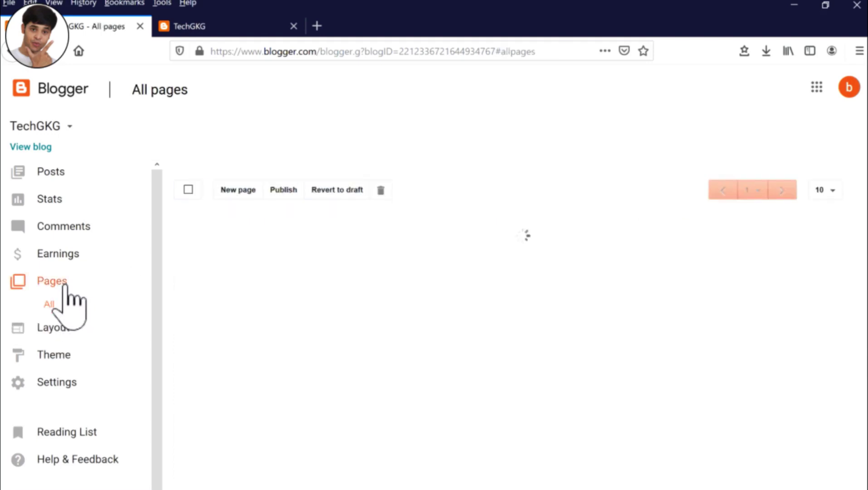
{"action": "left_click", "coordinate": [229, 28]}
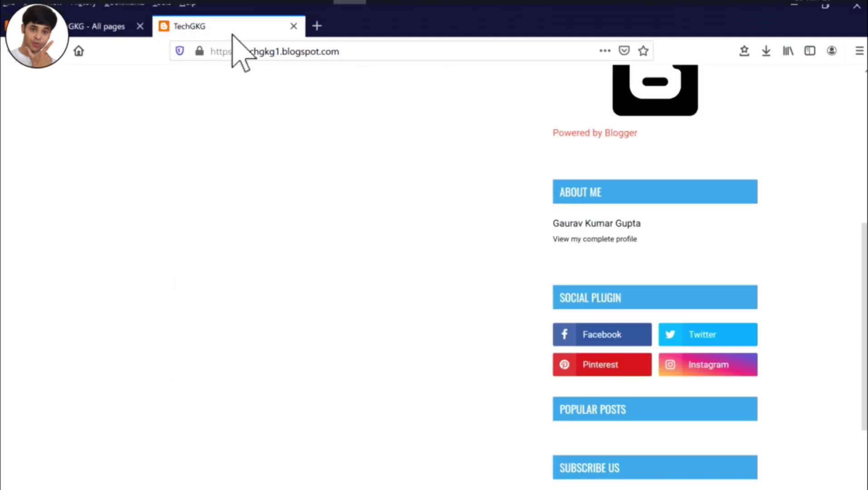
{"action": "mouse_move", "coordinate": [166, 193]}
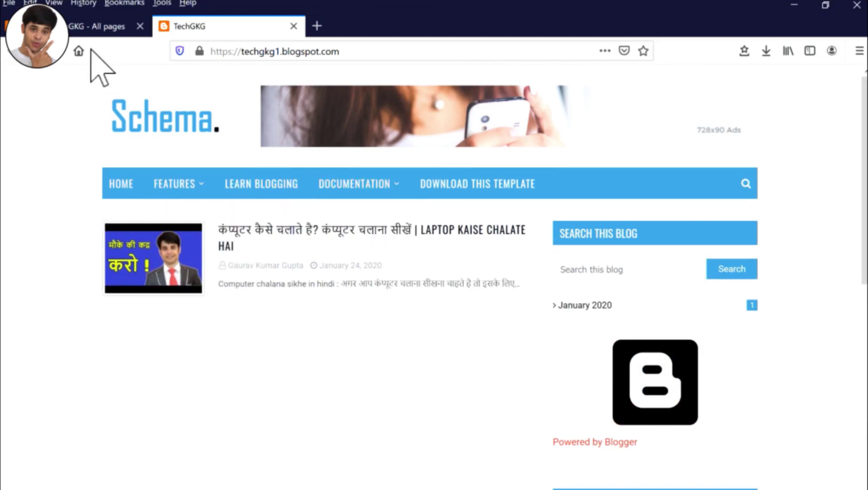
{"action": "left_click", "coordinate": [75, 31]}
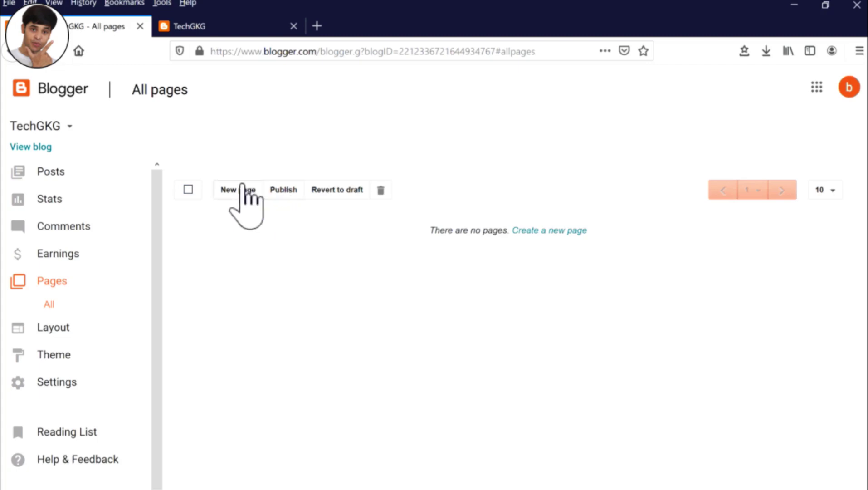
Step: Open the Main Menu's Link List configuration in the layout and review all of its menu links
{"action": "left_click", "coordinate": [63, 328]}
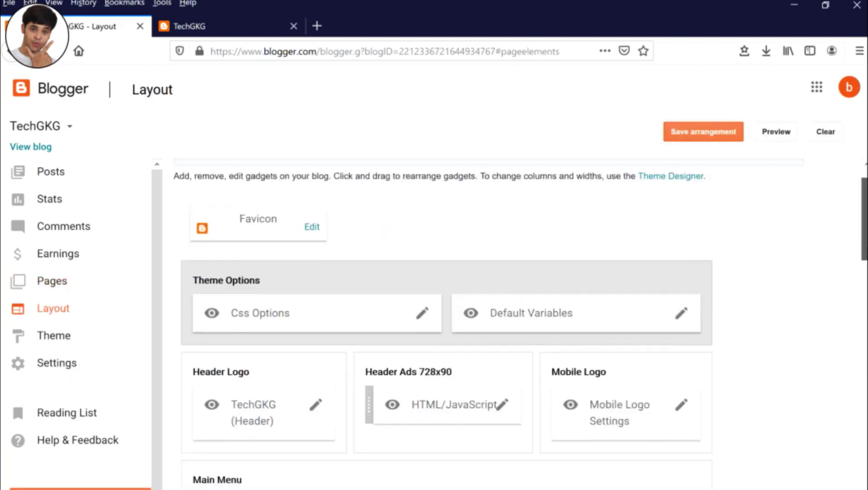
{"action": "scroll", "coordinate": [446, 318], "scroll_direction": "down", "scroll_amount": 5}
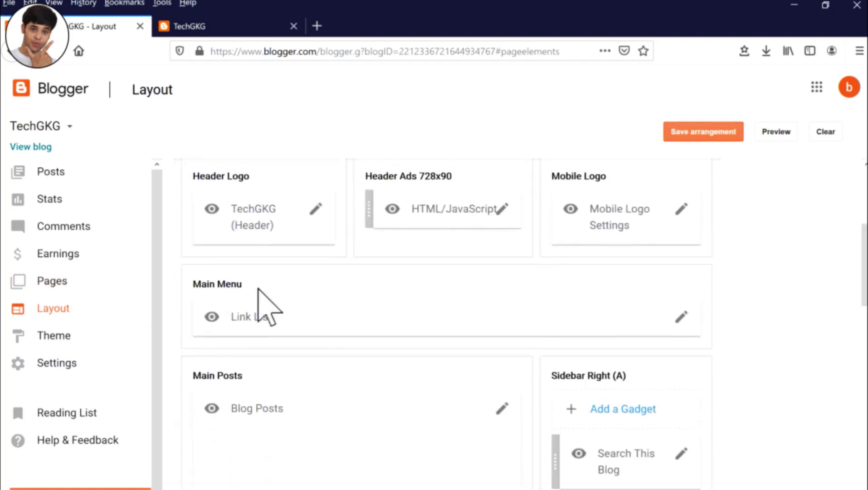
{"action": "left_click", "coordinate": [682, 316]}
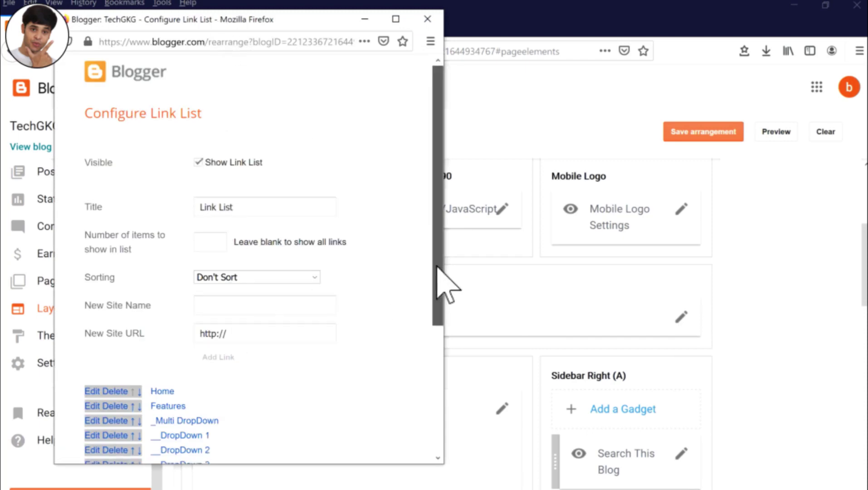
{"action": "left_click_drag", "start_coordinate": [438, 287], "coordinate": [435, 366]}
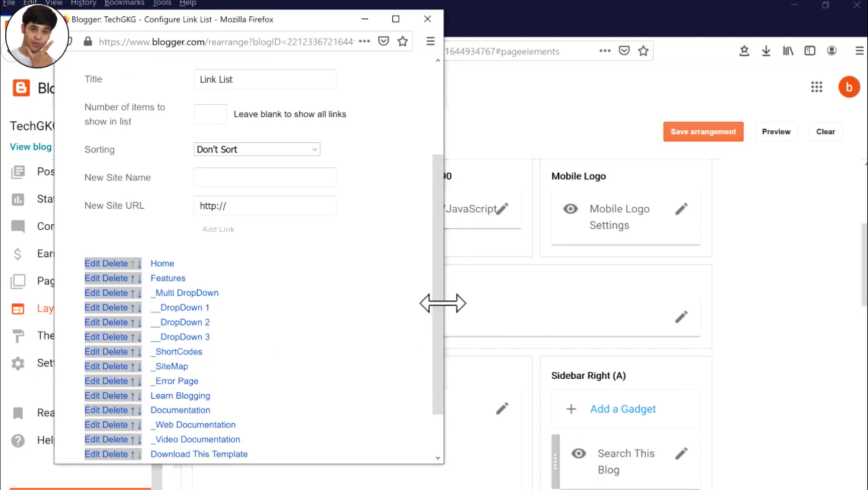
{"action": "left_click_drag", "start_coordinate": [439, 311], "coordinate": [441, 353]}
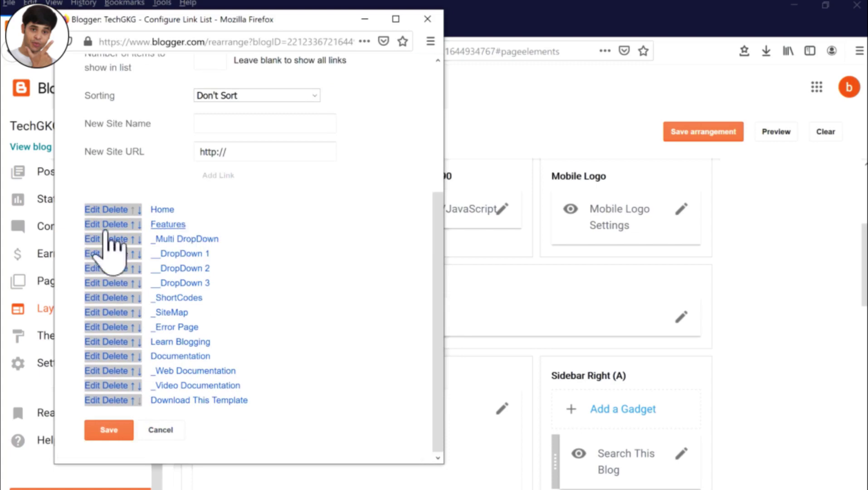
Step: Open the Features menu link for editing, inspect its name and URL fields, and close the Link List configuration without saving
{"action": "left_click", "coordinate": [93, 224]}
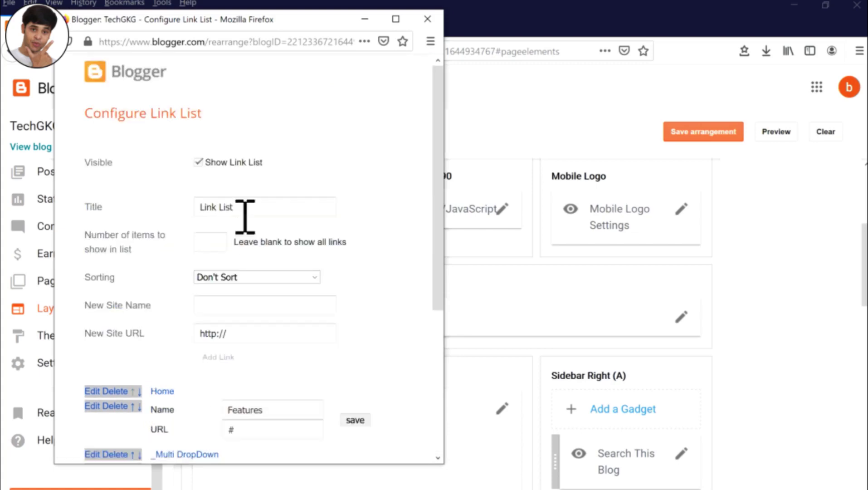
{"action": "left_click_drag", "start_coordinate": [233, 208], "coordinate": [196, 209]}
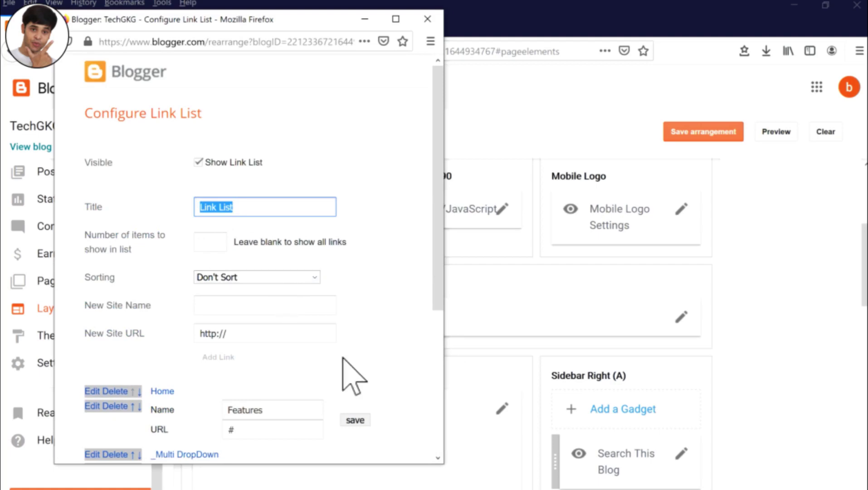
{"action": "left_click_drag", "start_coordinate": [304, 413], "coordinate": [209, 410]}
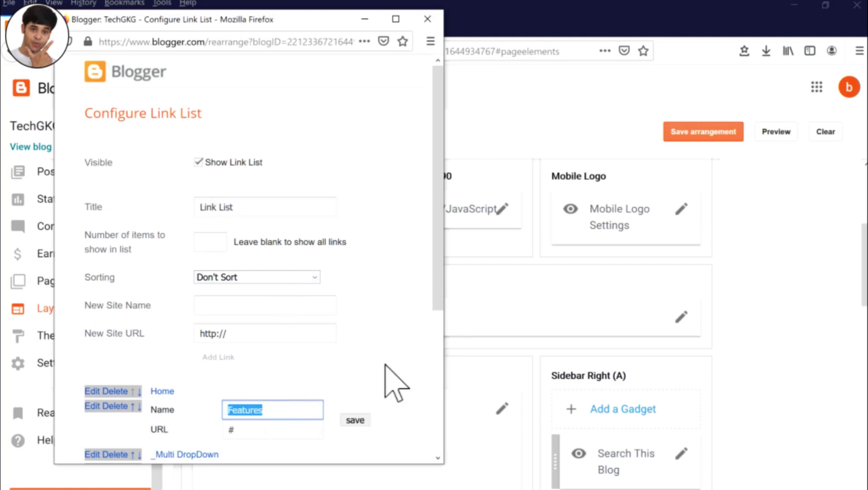
{"action": "left_click_drag", "start_coordinate": [281, 431], "coordinate": [217, 433]}
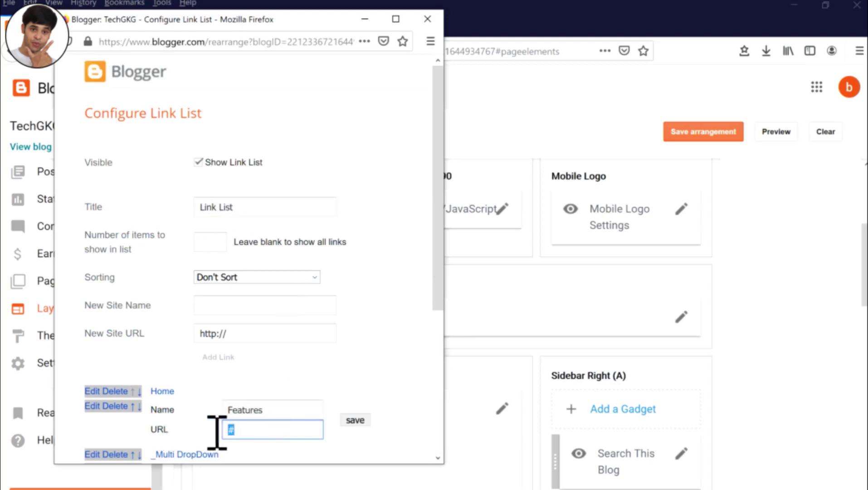
{"action": "left_click", "coordinate": [438, 353]}
{"action": "left_click", "coordinate": [450, 354]}
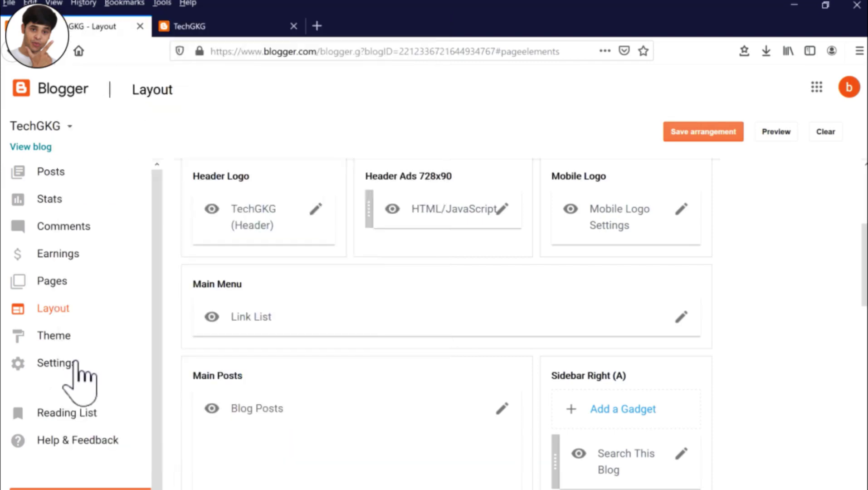
Step: Open the blog's basic settings and look over the available settings categories
{"action": "left_click", "coordinate": [68, 365]}
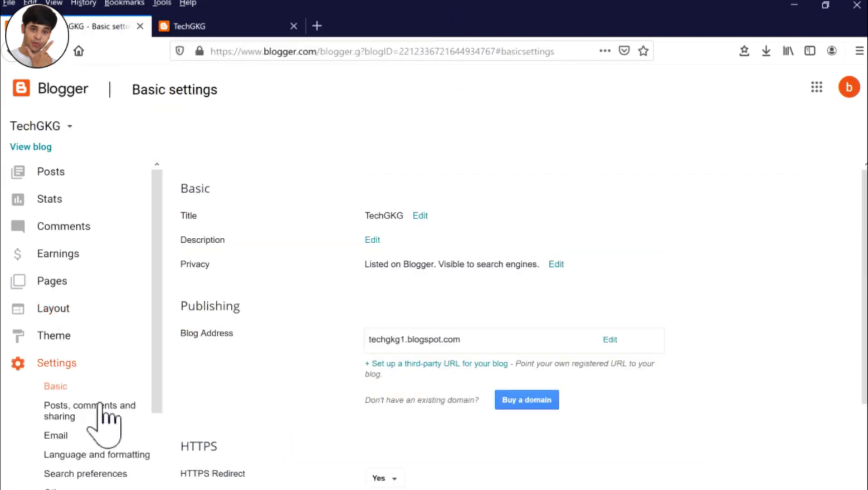
{"action": "scroll", "coordinate": [161, 400], "scroll_direction": "down", "scroll_amount": 3}
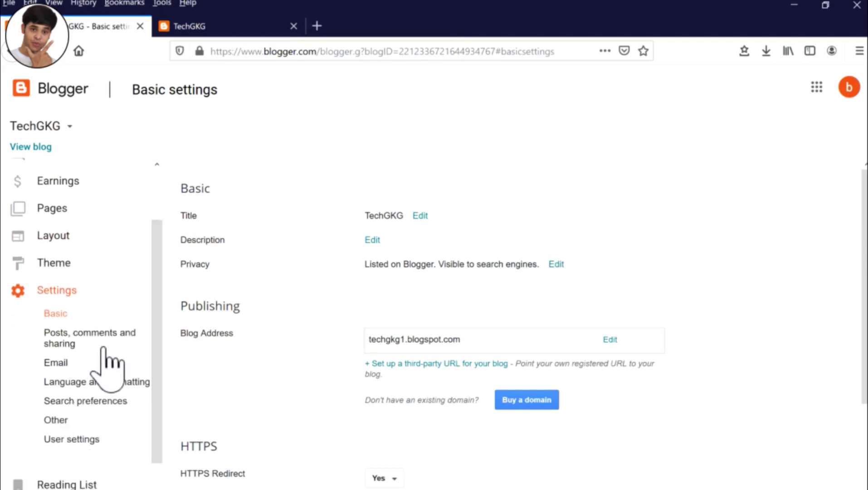
{"action": "scroll", "coordinate": [161, 313], "scroll_direction": "up", "scroll_amount": 3}
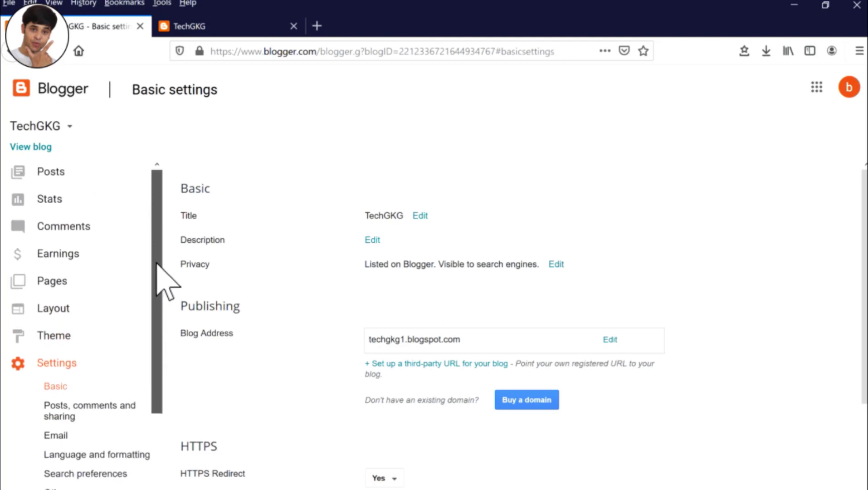
Step: View the dashboard's pages list again and return to the live TechGKG blog
{"action": "left_click", "coordinate": [78, 292]}
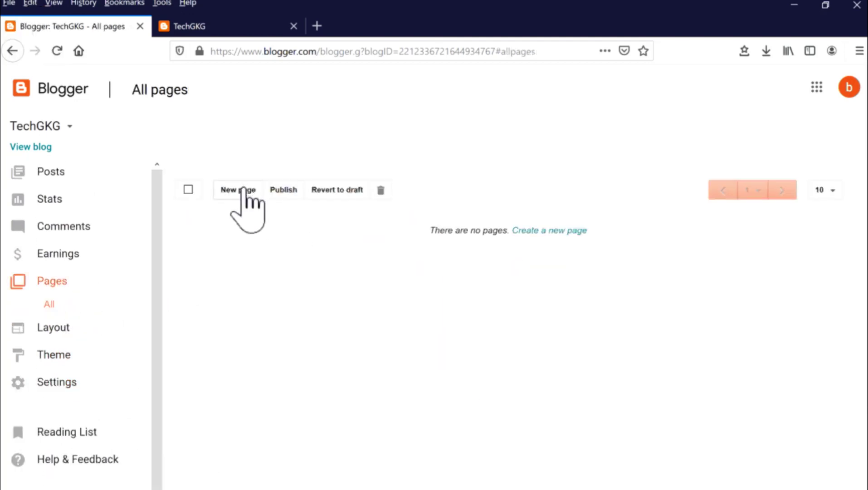
{"action": "left_click", "coordinate": [199, 25]}
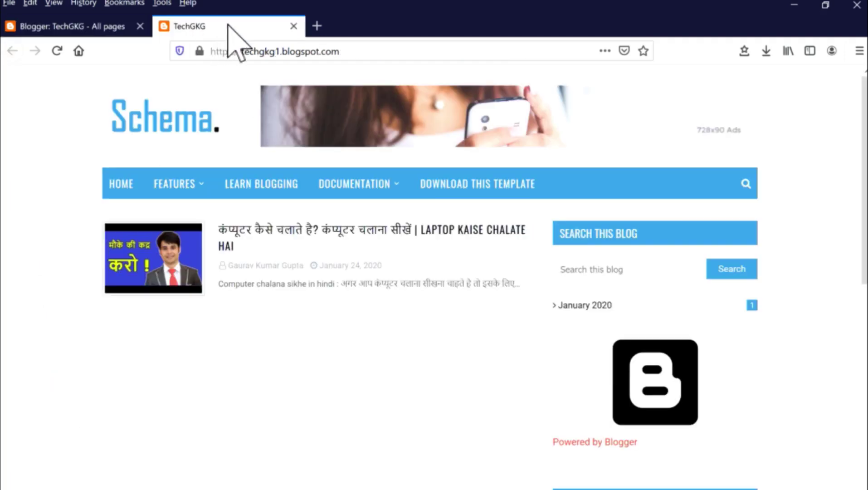
Step: Check the dashboard's published comments list and return to the live TechGKG blog
{"action": "left_click", "coordinate": [81, 27]}
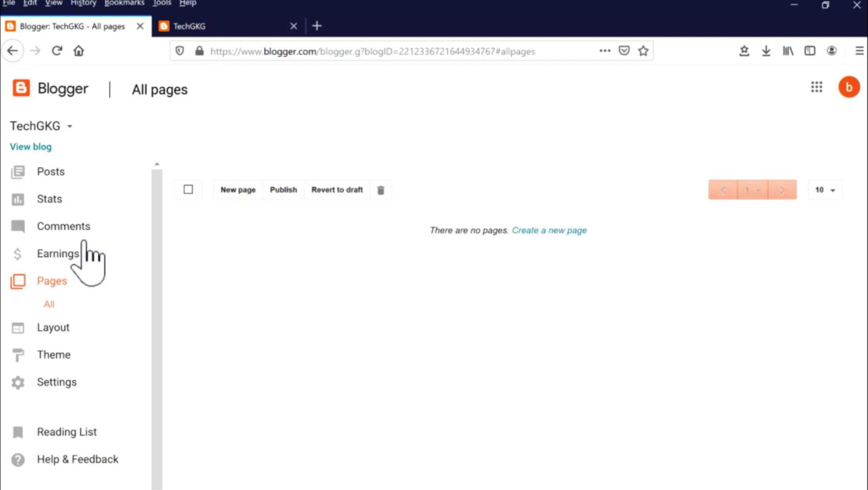
{"action": "left_click", "coordinate": [69, 227]}
{"action": "left_click", "coordinate": [235, 27]}
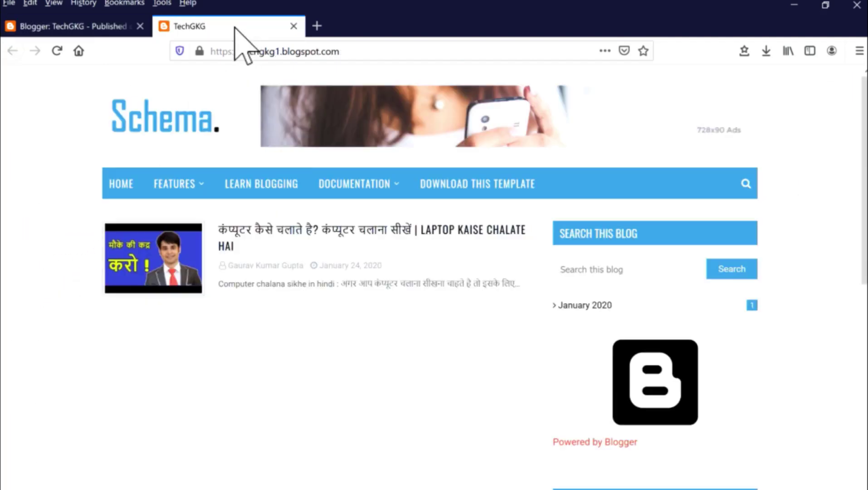
Step: Open the "laptop kaise chalate hai" post on the live blog and publish the comment "nice" under it
{"action": "left_click", "coordinate": [164, 268]}
{"action": "scroll", "coordinate": [164, 269], "scroll_direction": "down", "scroll_amount": 10}
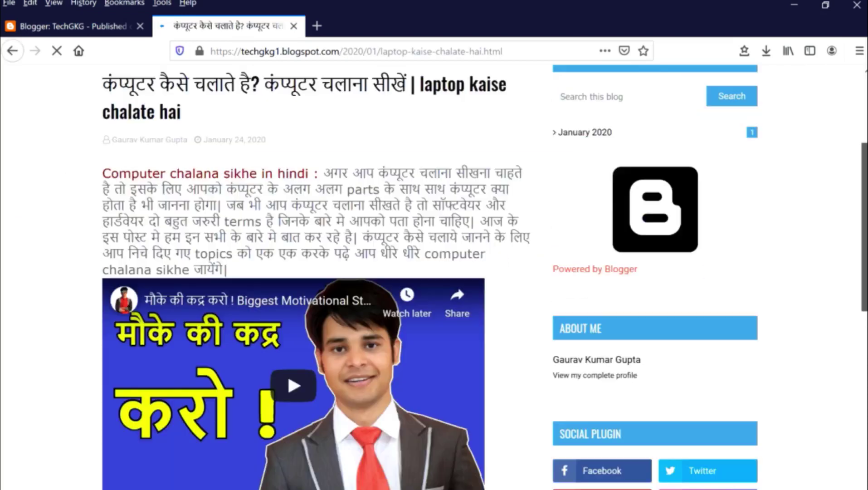
{"action": "scroll", "coordinate": [251, 417], "scroll_direction": "down", "scroll_amount": 2}
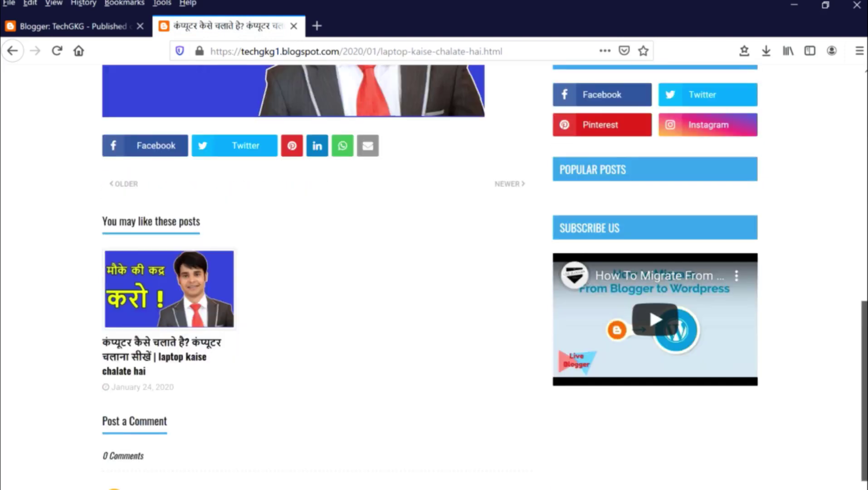
{"action": "scroll", "coordinate": [207, 459], "scroll_direction": "down", "scroll_amount": 1}
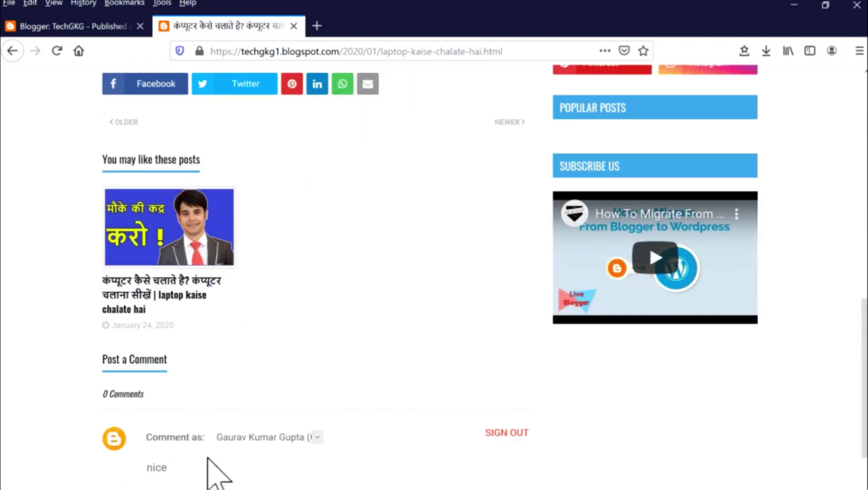
{"action": "scroll", "coordinate": [752, 417], "scroll_direction": "down", "scroll_amount": 1}
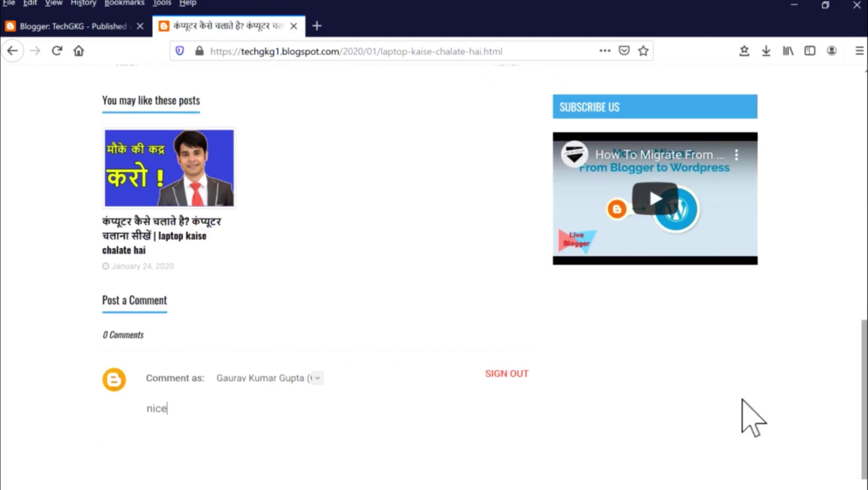
{"action": "scroll", "coordinate": [752, 416], "scroll_direction": "down", "scroll_amount": 1}
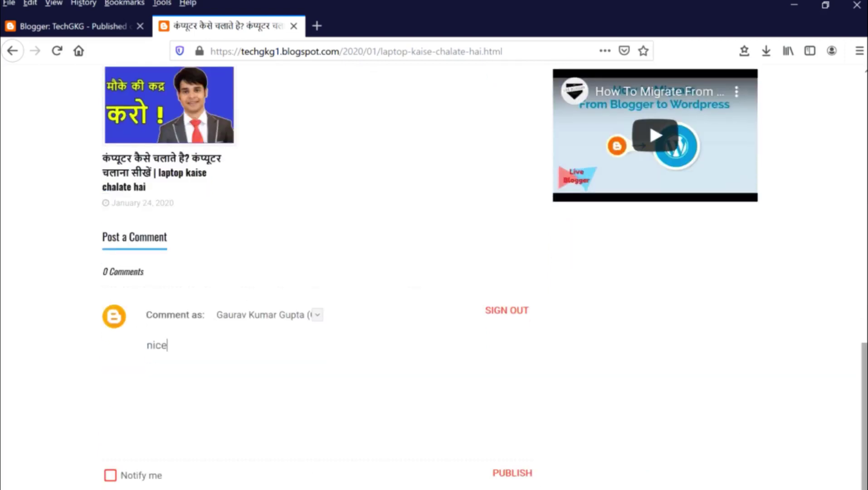
{"action": "left_click", "coordinate": [517, 473]}
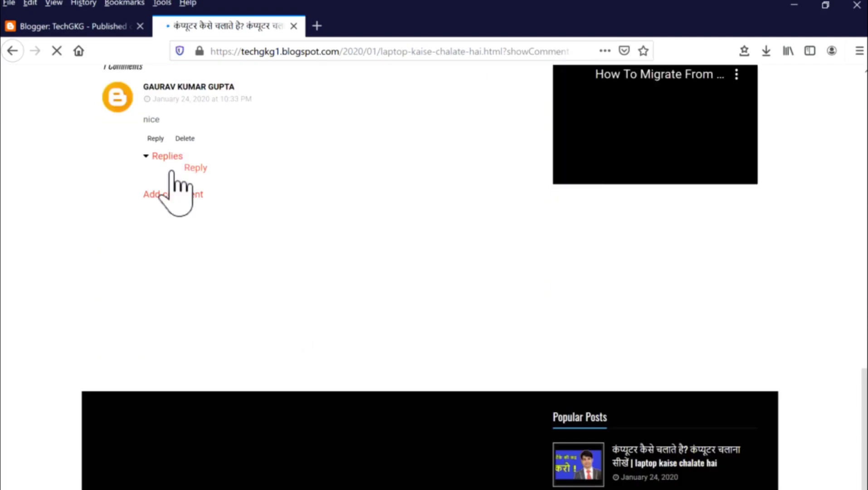
Step: Reload the dashboard's published comments list and inspect the new comment's entry and moderation options
{"action": "left_click", "coordinate": [80, 27]}
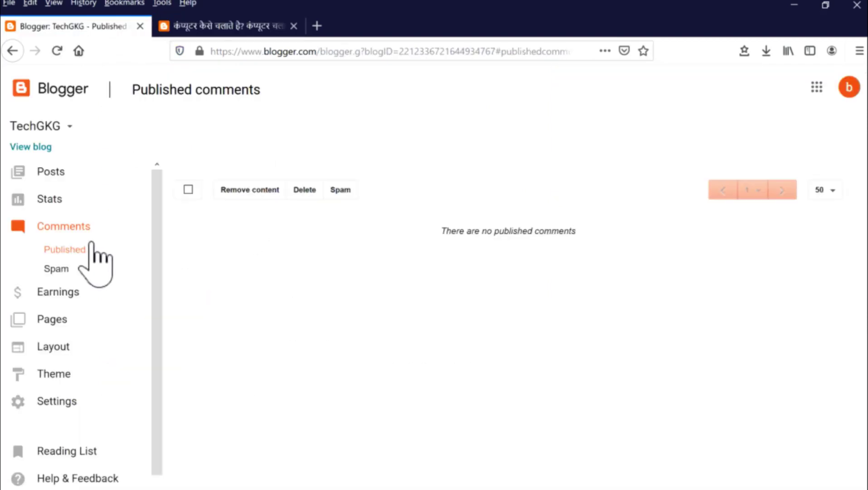
{"action": "left_click", "coordinate": [56, 50]}
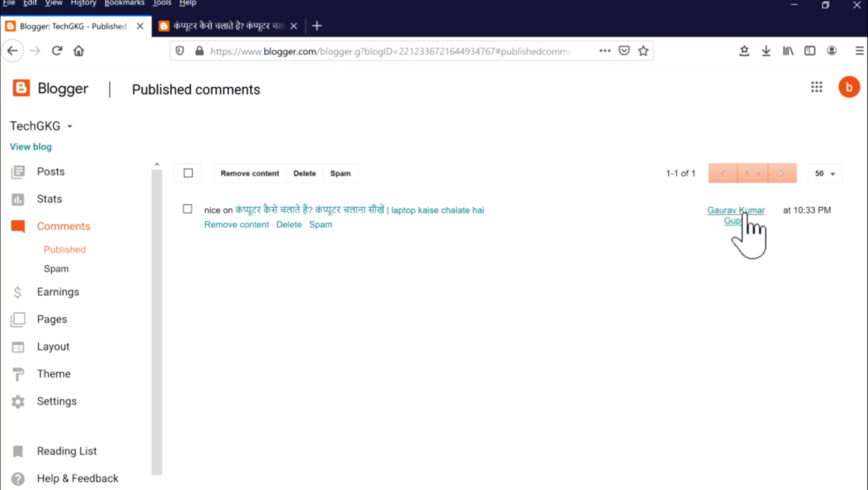
{"action": "left_click", "coordinate": [249, 223]}
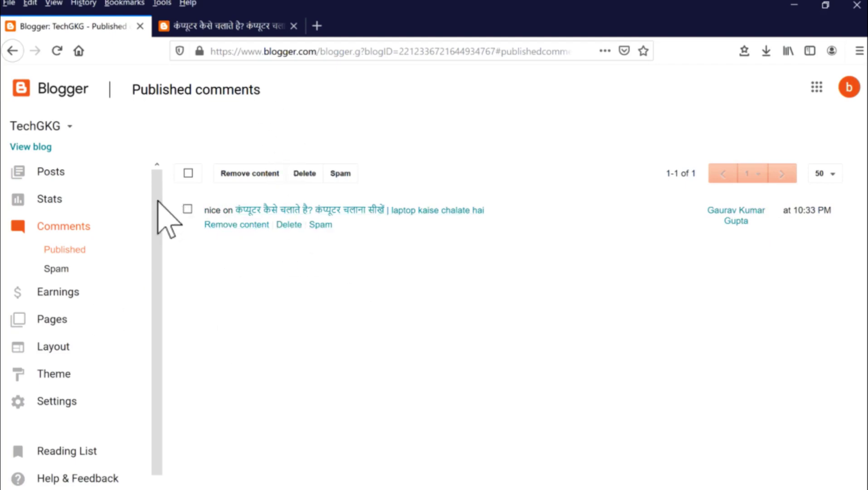
Step: View the dashboard's list of all posts and the Earnings page with its Google AdSense information
{"action": "left_click", "coordinate": [57, 168]}
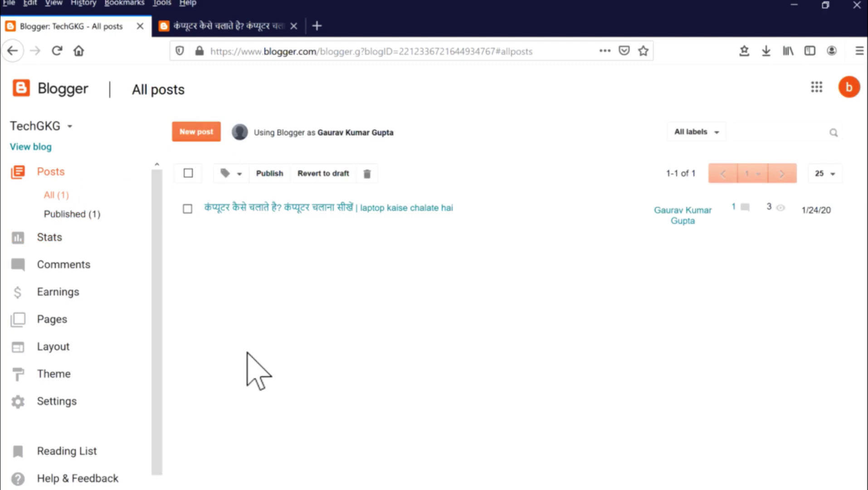
{"action": "left_click", "coordinate": [68, 294]}
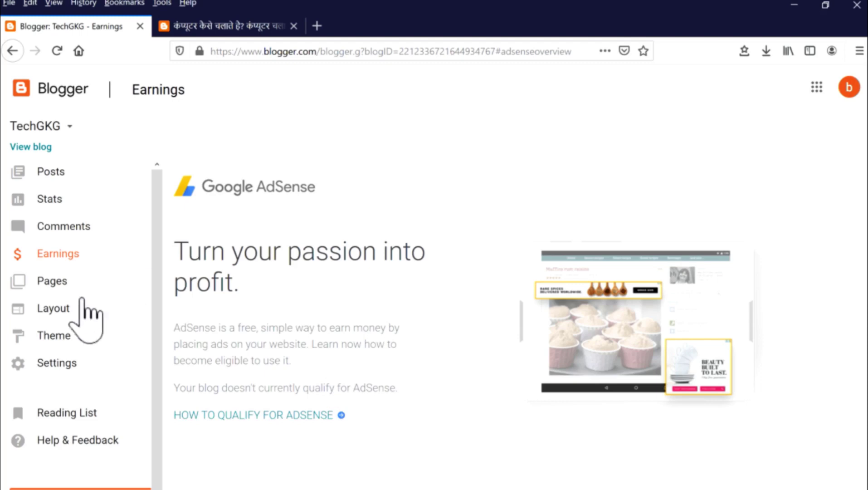
Step: Open the blog layout and compare its header logo and header ads sections with the live post's page header
{"action": "left_click", "coordinate": [73, 309]}
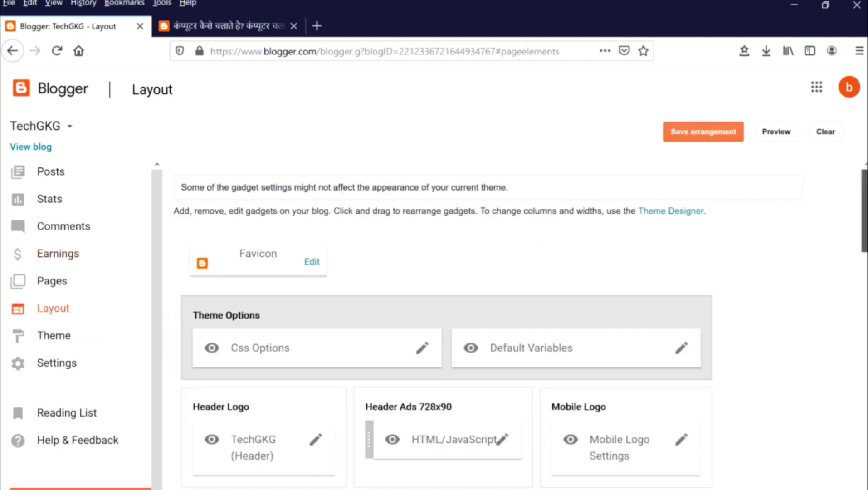
{"action": "scroll", "coordinate": [372, 228], "scroll_direction": "down", "scroll_amount": 4}
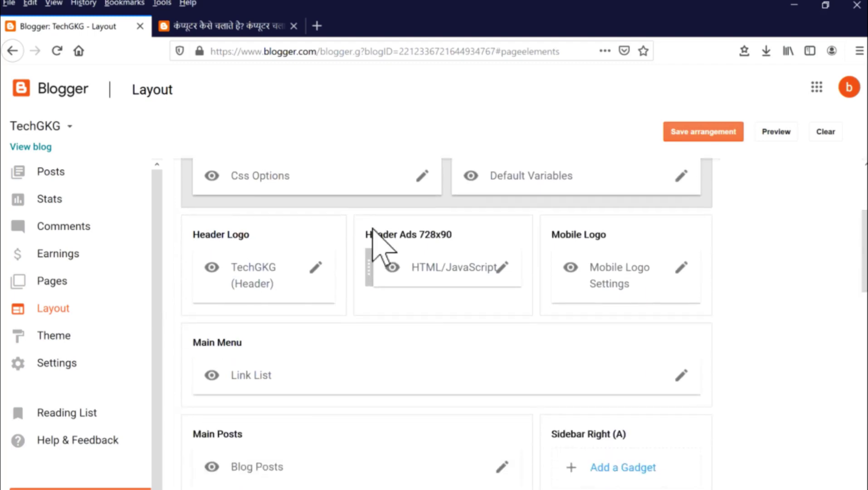
{"action": "left_click", "coordinate": [239, 28]}
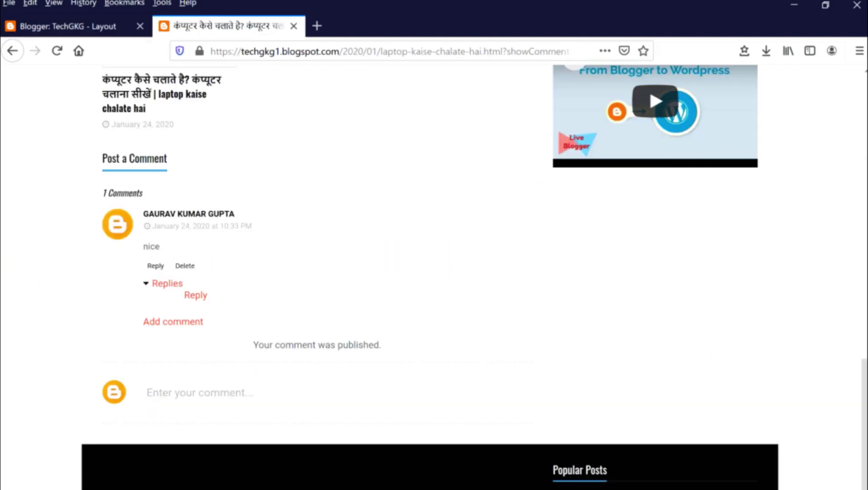
{"action": "scroll", "coordinate": [770, 141], "scroll_direction": "up", "scroll_amount": 15}
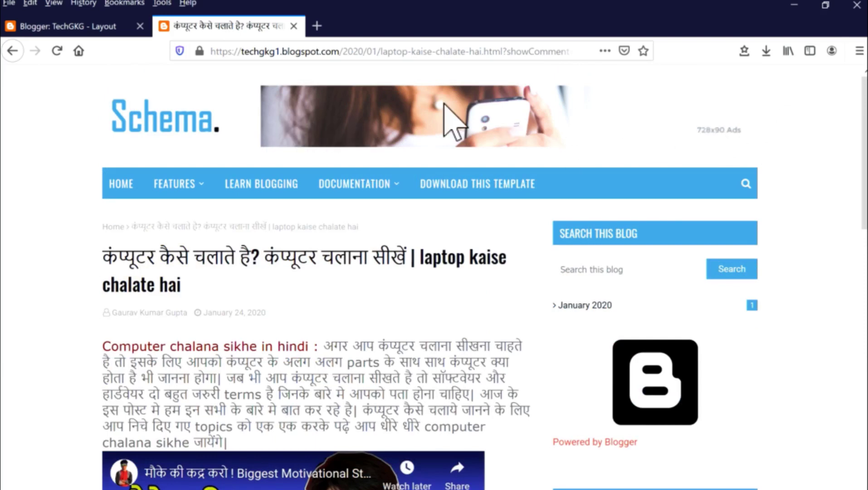
{"action": "left_click", "coordinate": [68, 26]}
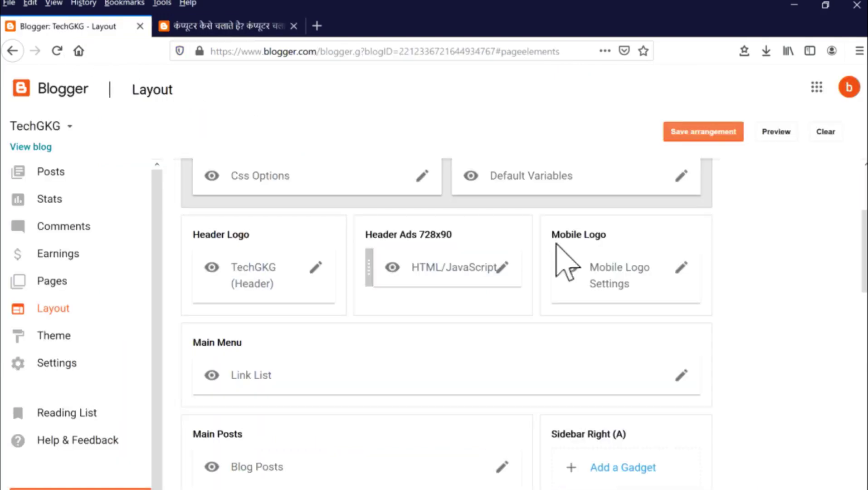
Step: Look through the layout sections from Favicon and Theme Options to Main Posts and Sidebar Right (A), and return to the posts list
{"action": "scroll", "coordinate": [827, 219], "scroll_direction": "up", "scroll_amount": 4}
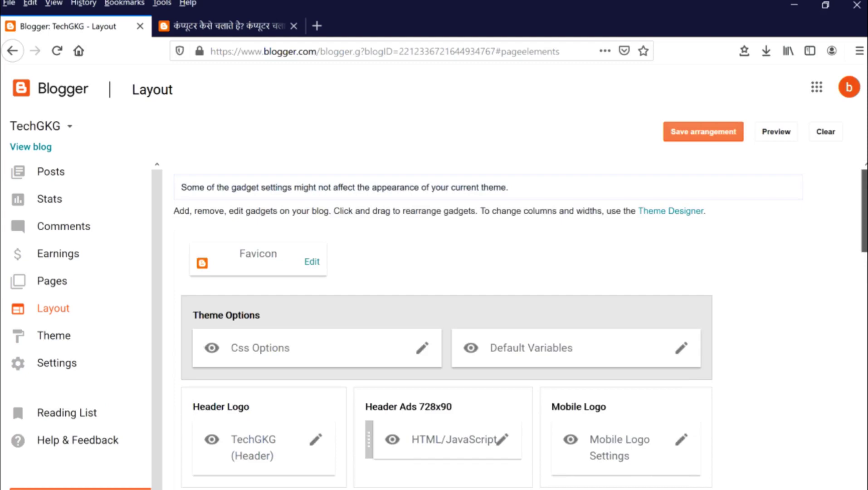
{"action": "scroll", "coordinate": [839, 242], "scroll_direction": "down", "scroll_amount": 3}
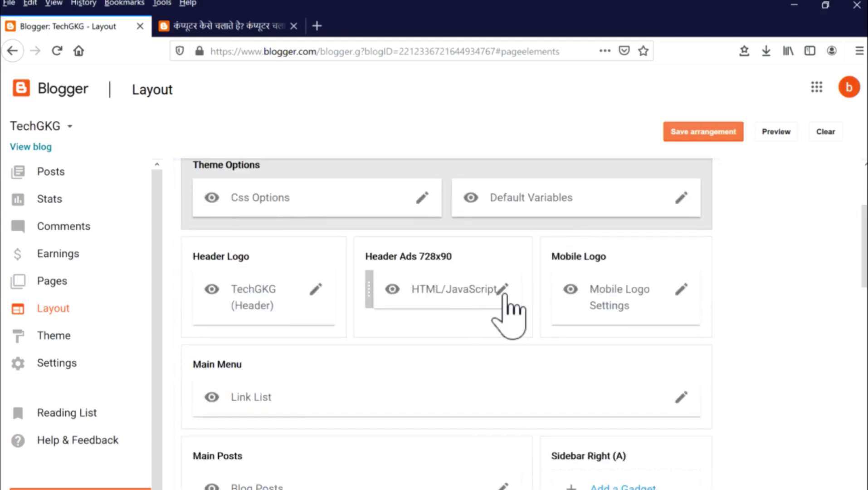
{"action": "scroll", "coordinate": [454, 290], "scroll_direction": "down", "scroll_amount": 5}
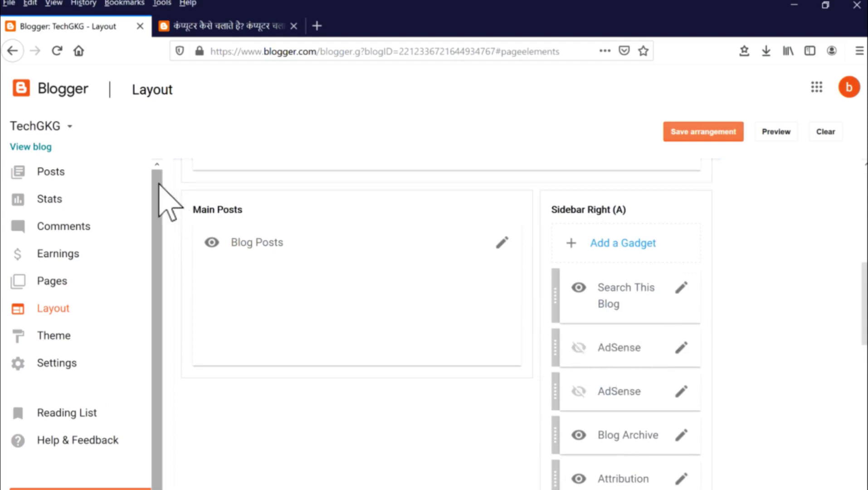
{"action": "scroll", "coordinate": [489, 188], "scroll_direction": "up", "scroll_amount": 8}
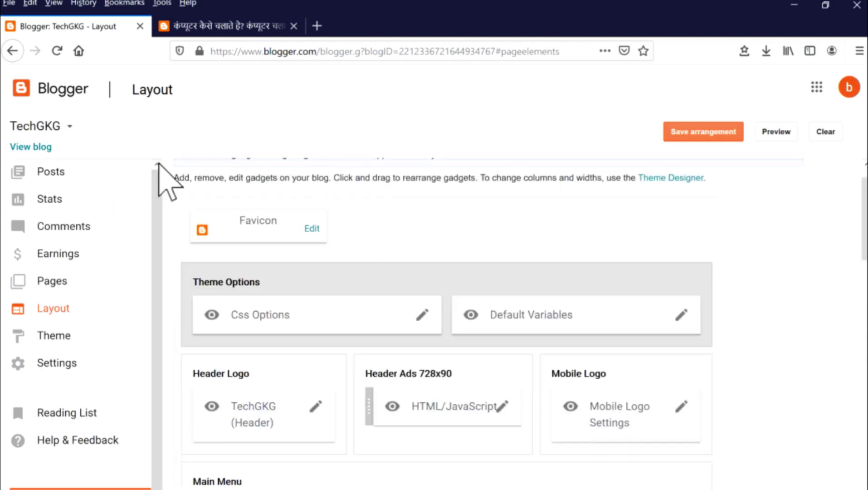
{"action": "left_click", "coordinate": [74, 172]}
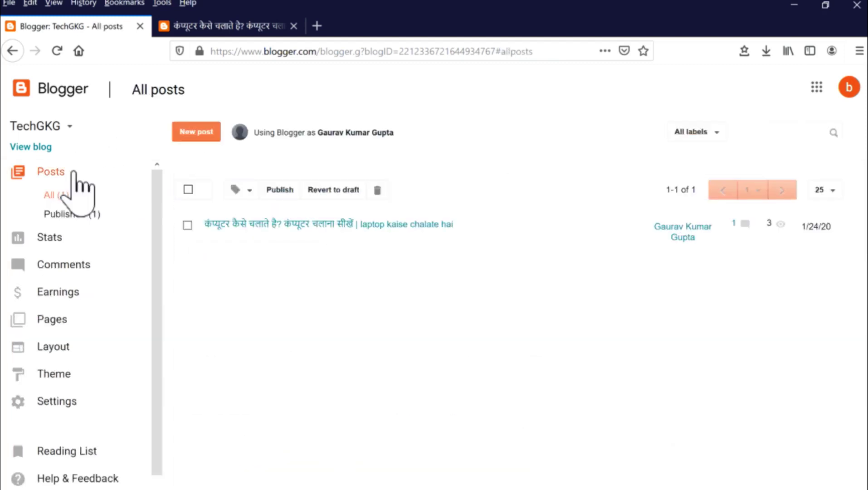